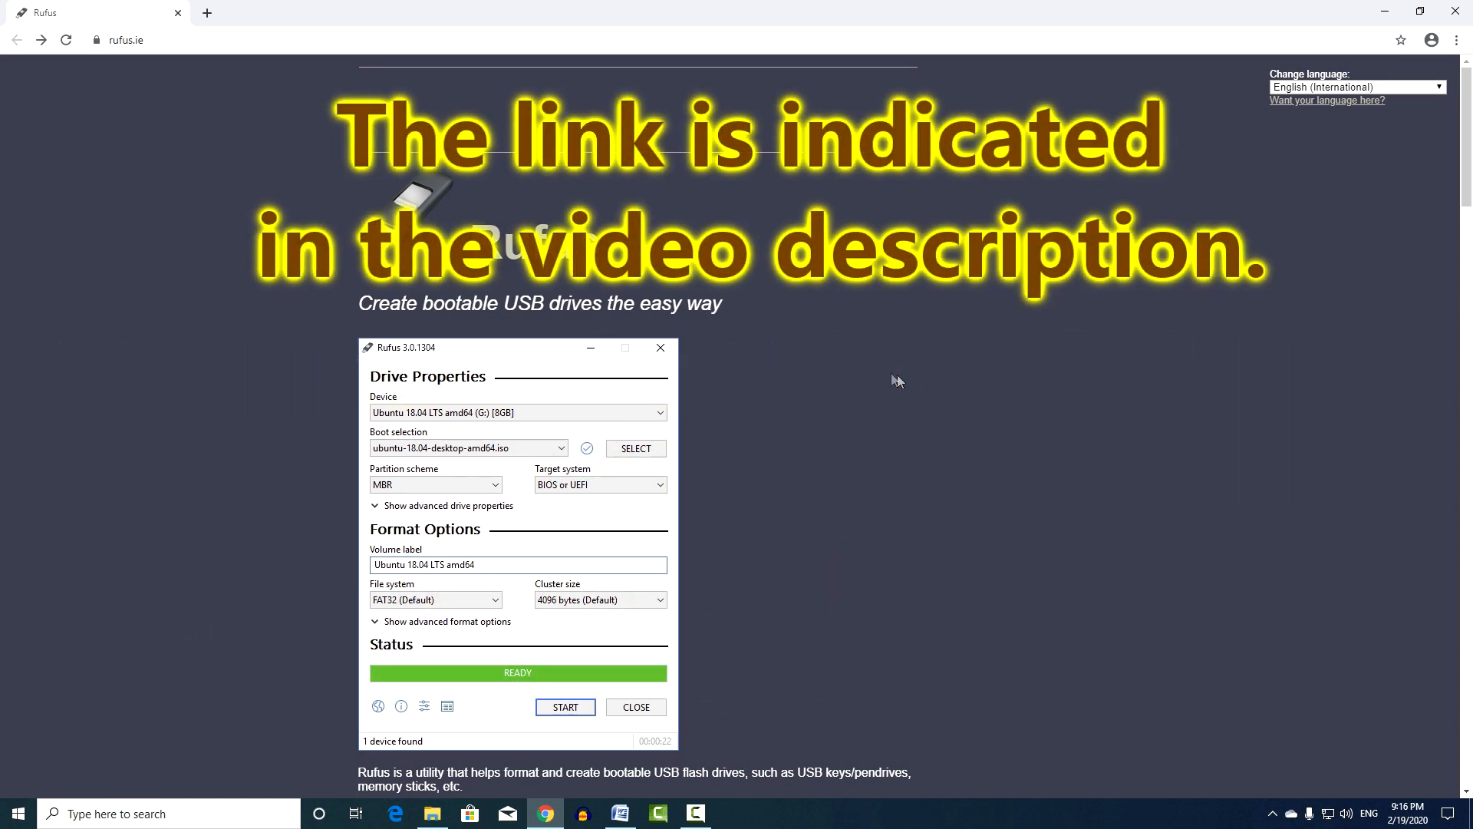
- Check the list of interface languages offered on the Rufus website
click(126, 40)
click(128, 85)
click(1387, 87)
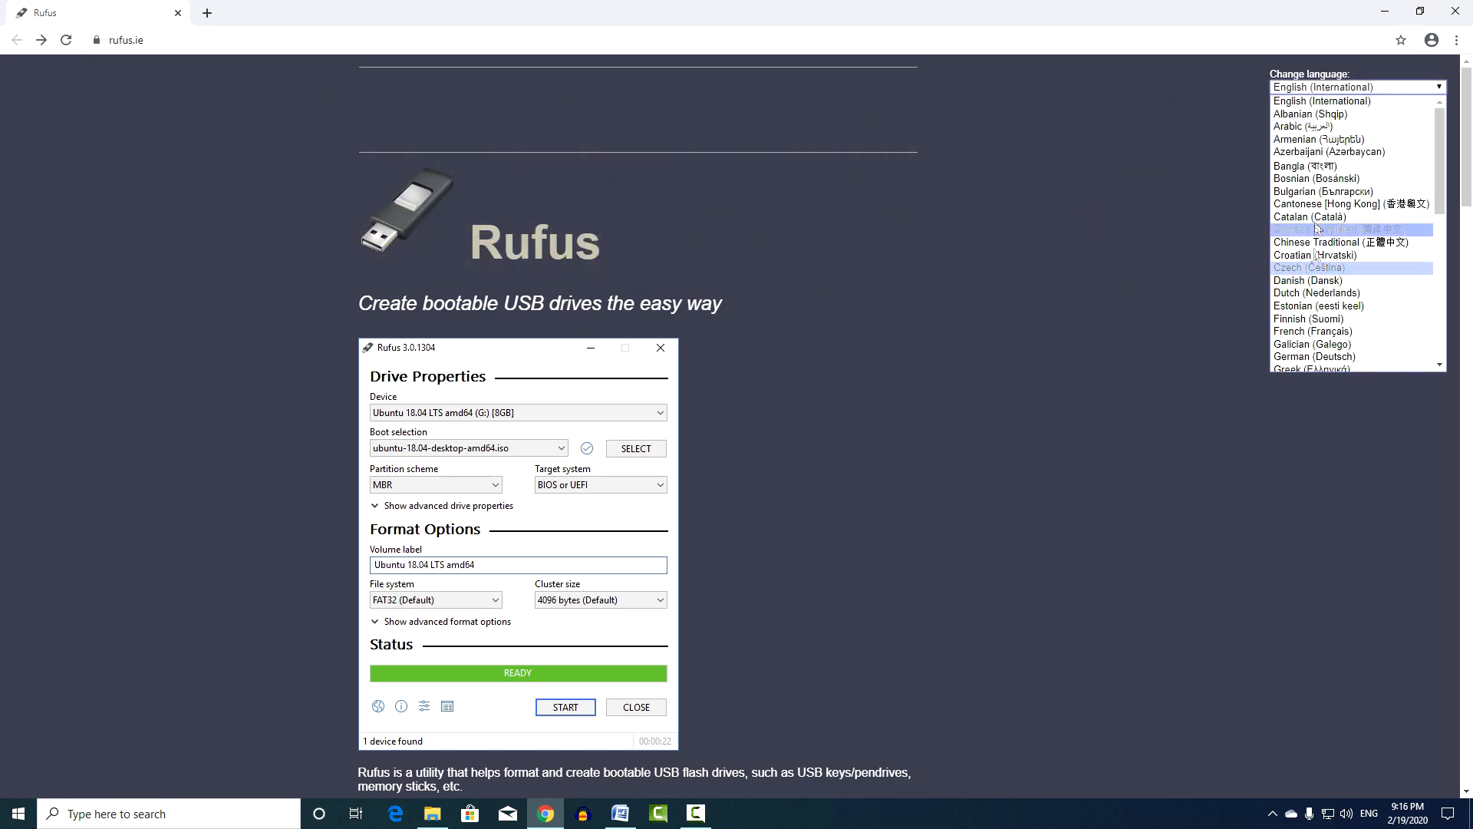
click(1259, 104)
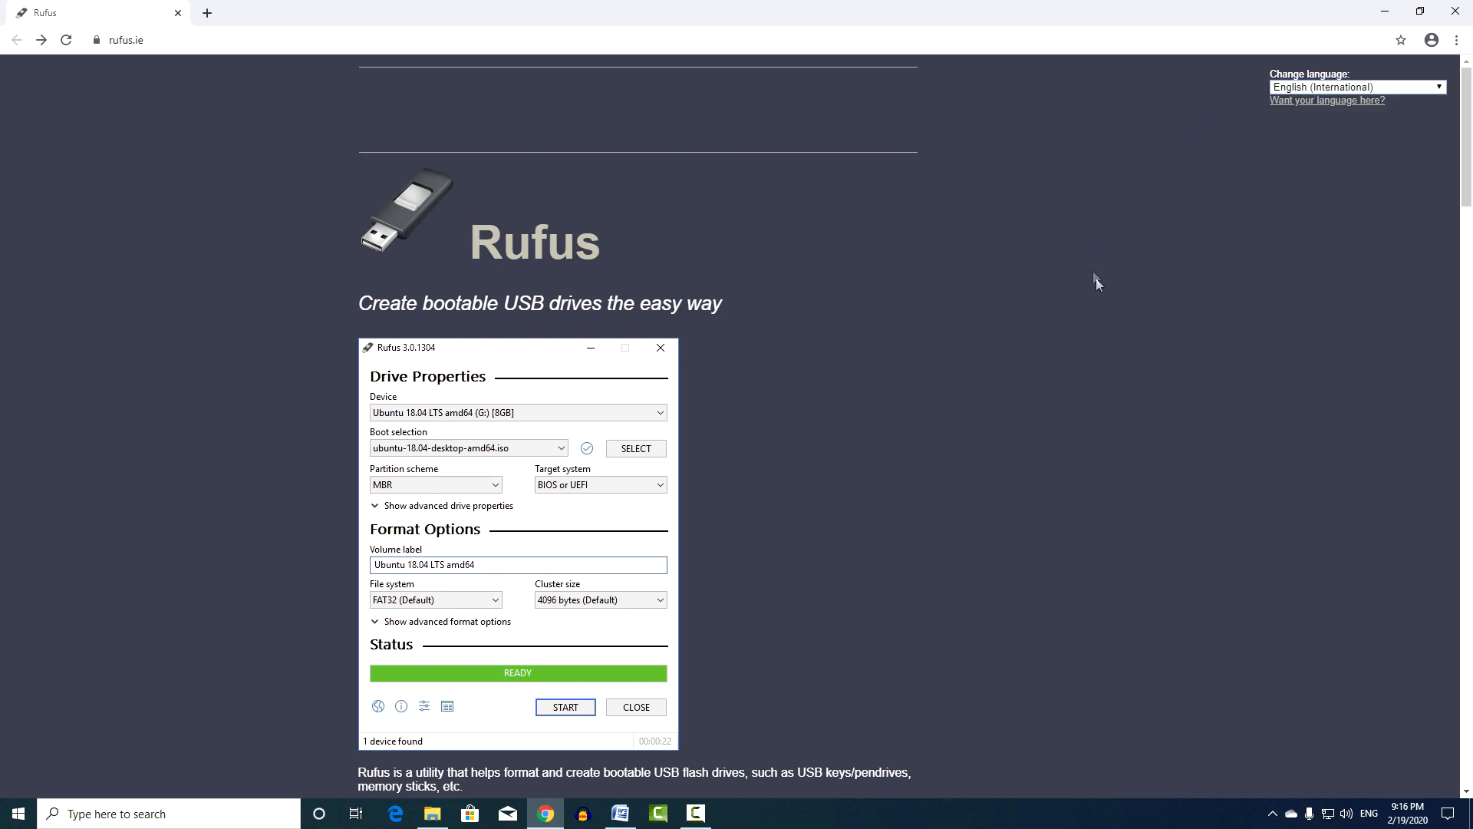
- Look at the Rufus downloads page listing other versions, and return to the main page's Download section
scroll(1149, 319, down, 12)
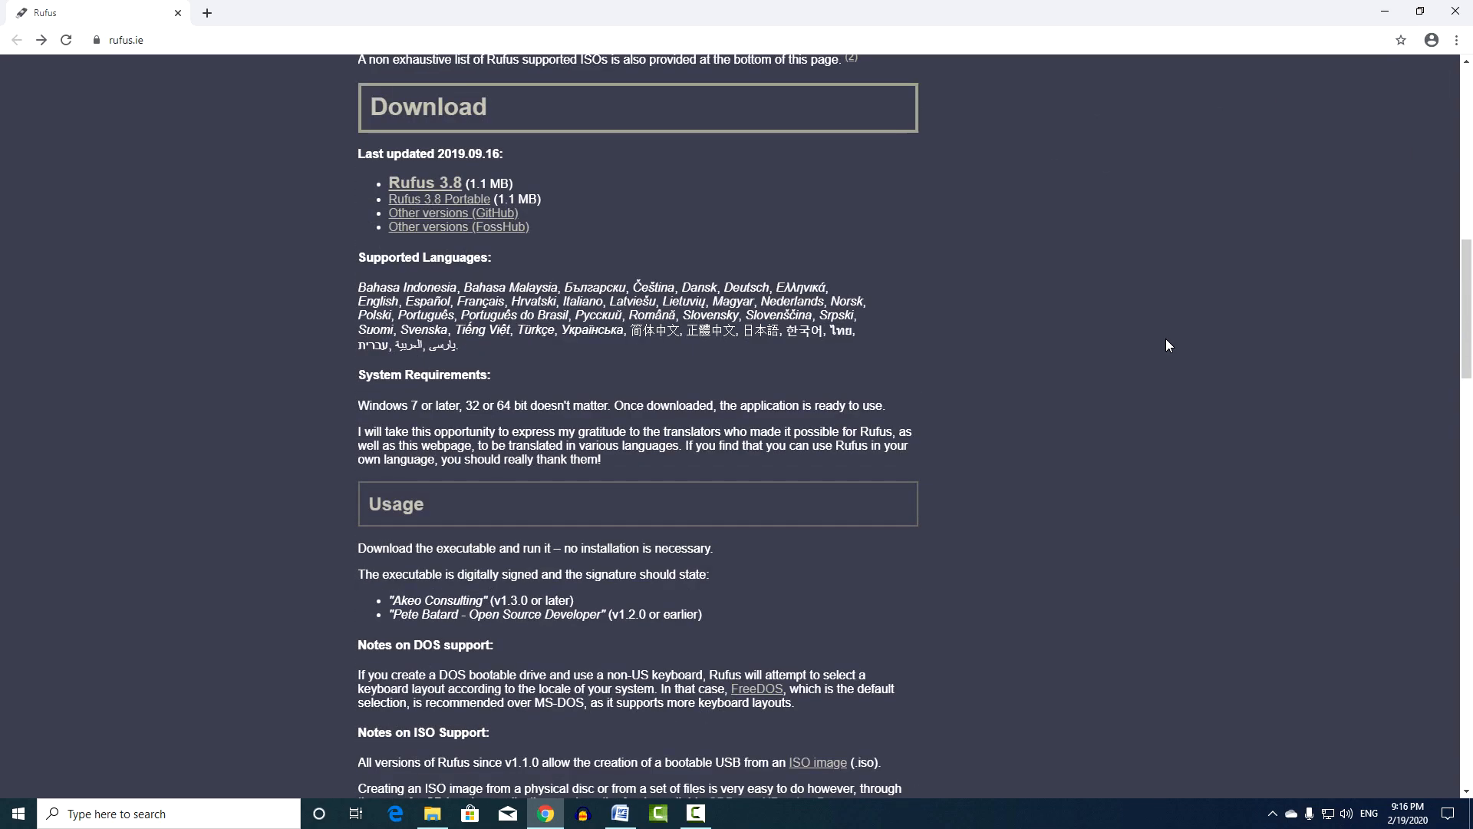
scroll(1166, 340, up, 3)
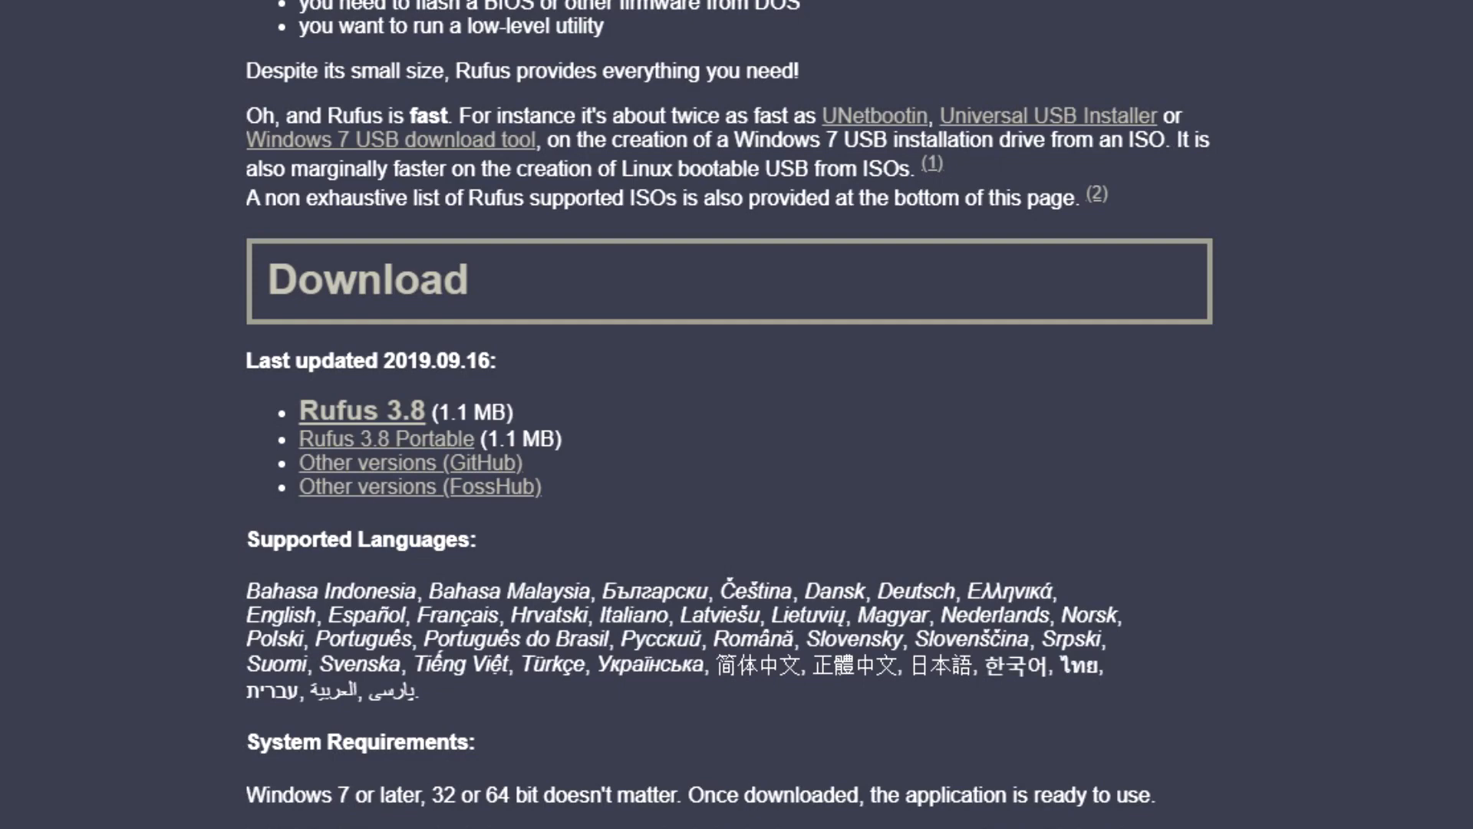
click(497, 463)
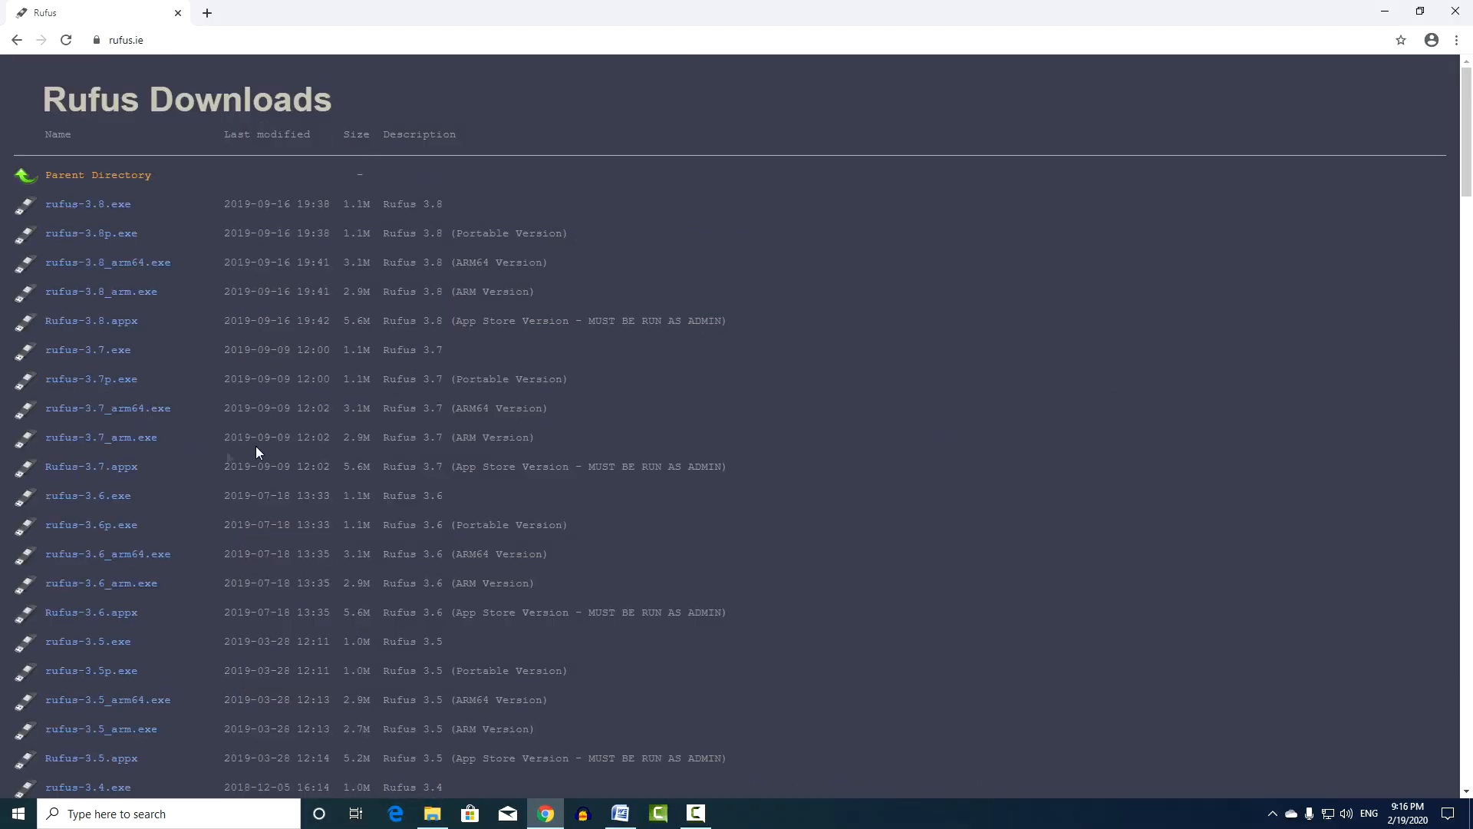
click(16, 40)
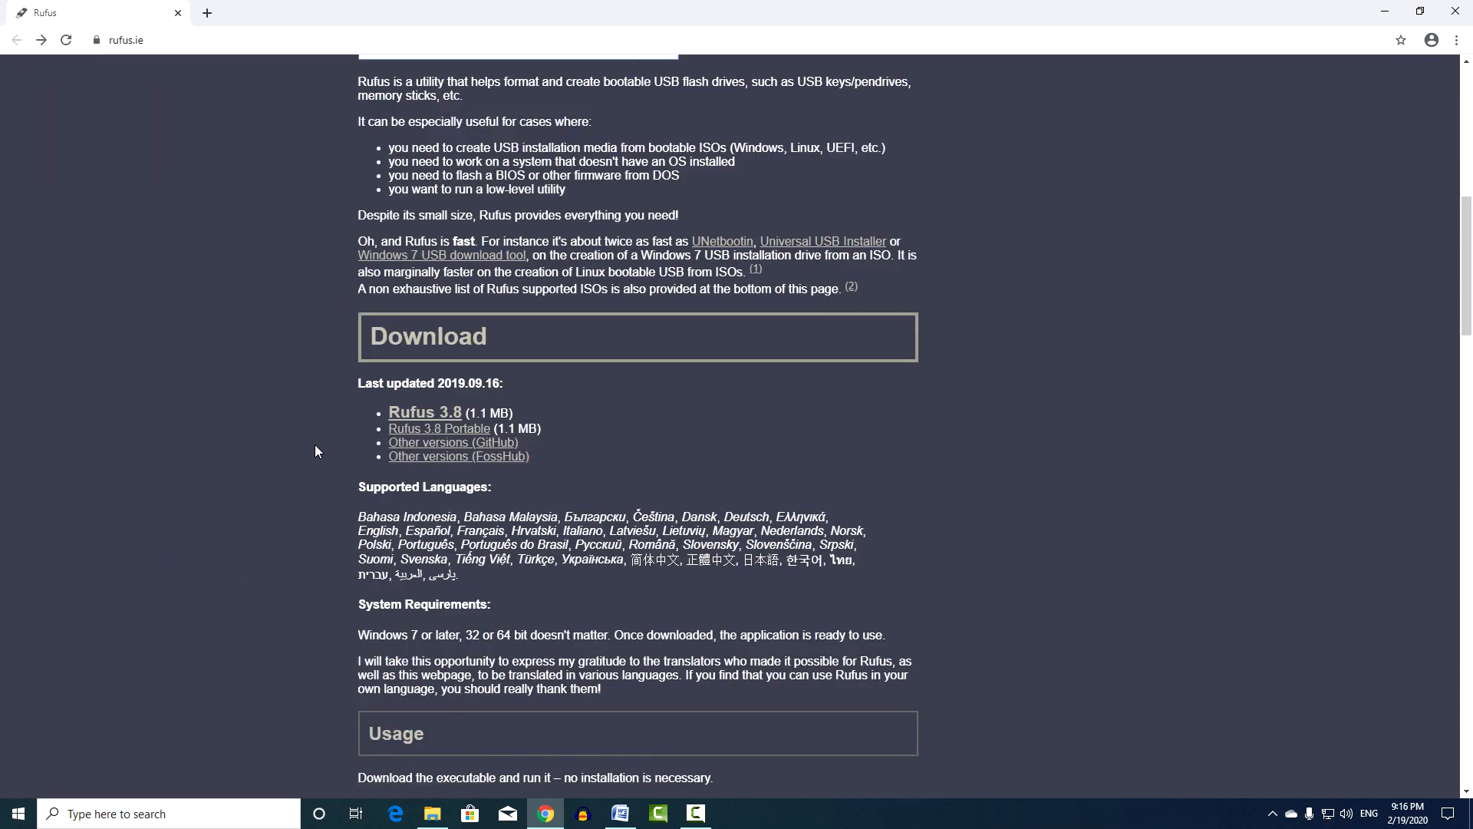
- Download and launch Rufus 3.8 Portable, and minimize the browser window behind it
click(455, 430)
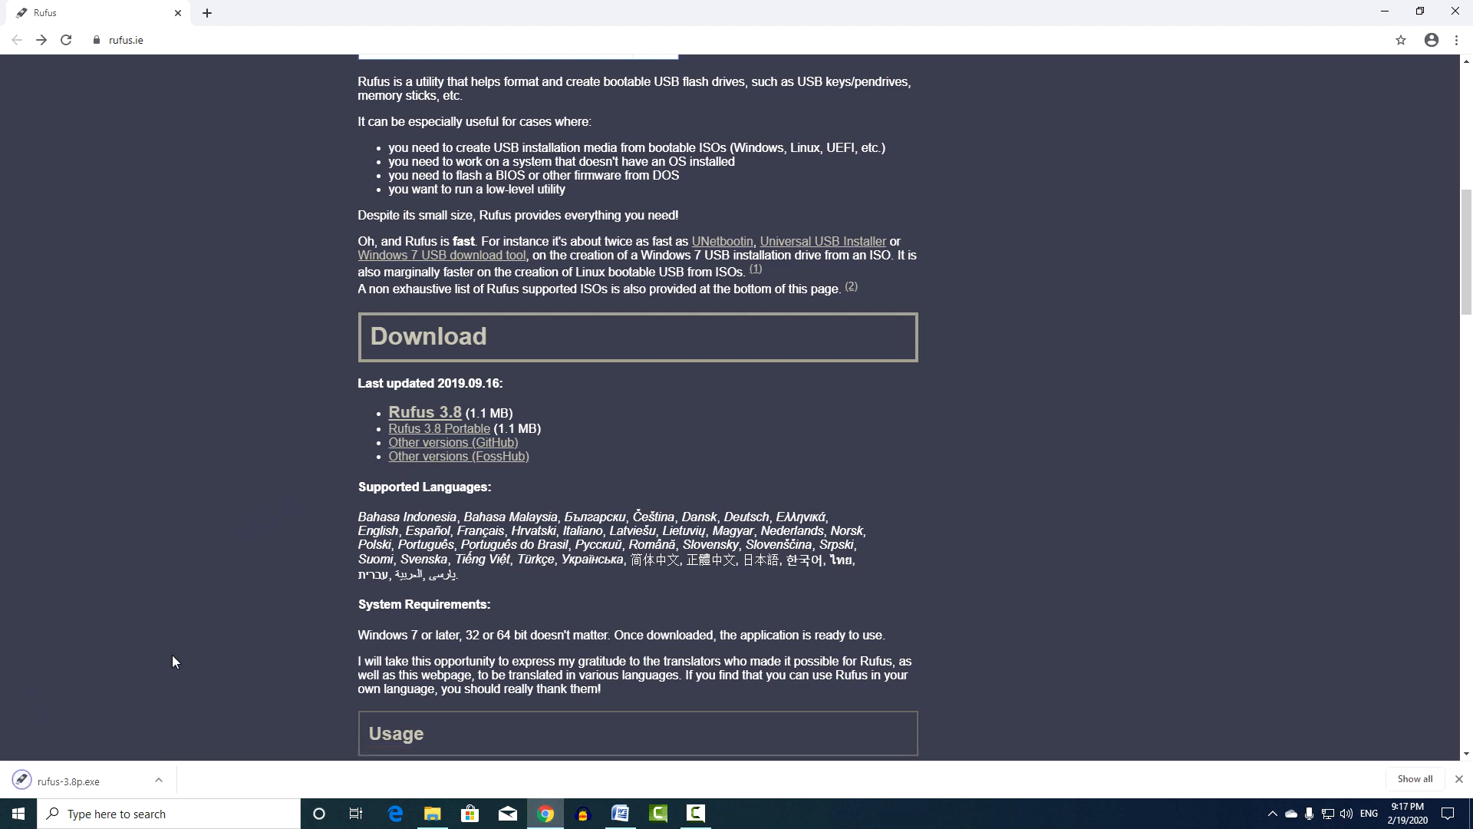
click(118, 779)
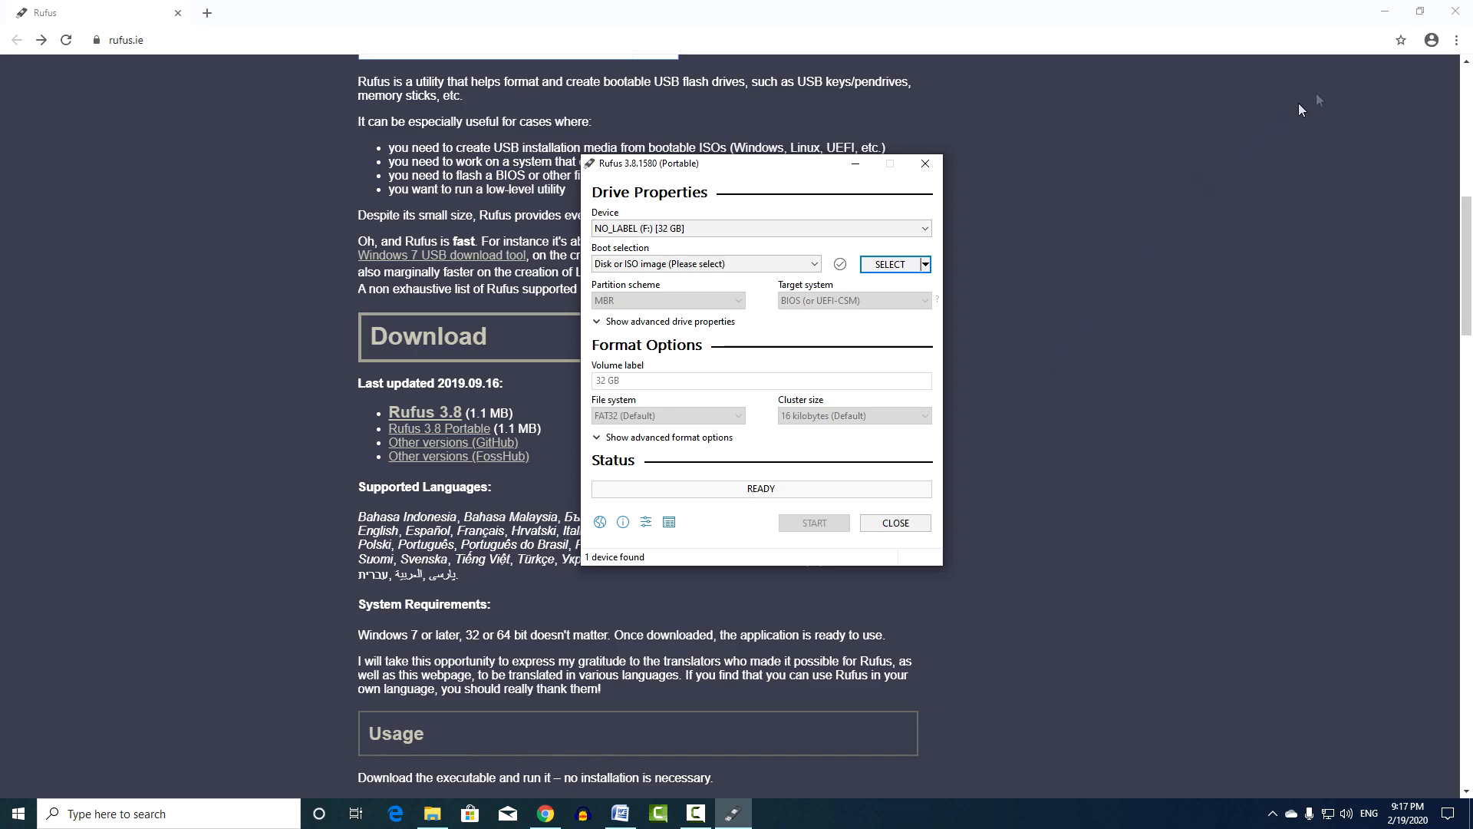
click(1385, 12)
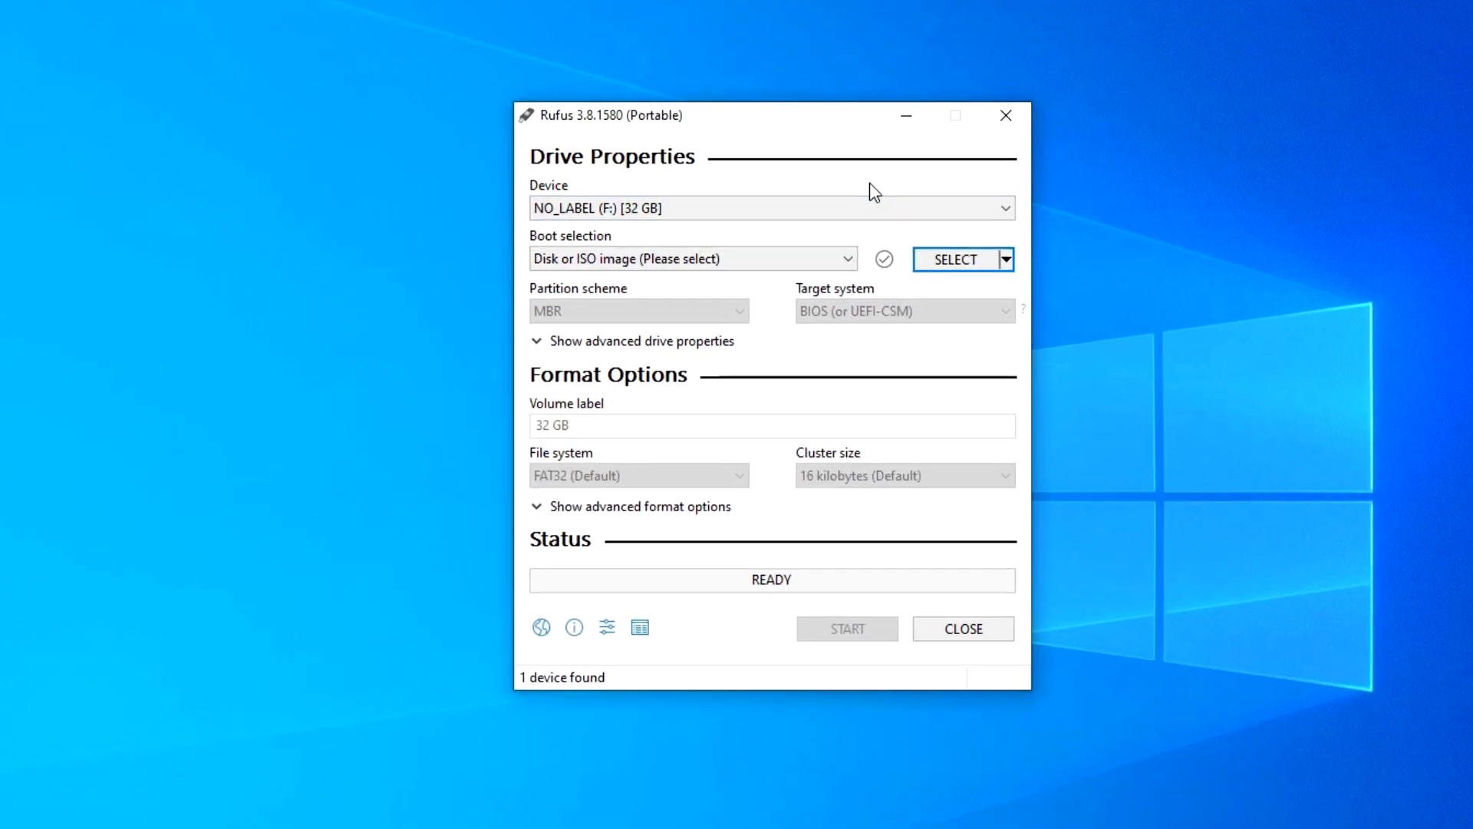
- Keep Disk or ISO image as the boot selection and open the Download ISO Image dialog
click(848, 260)
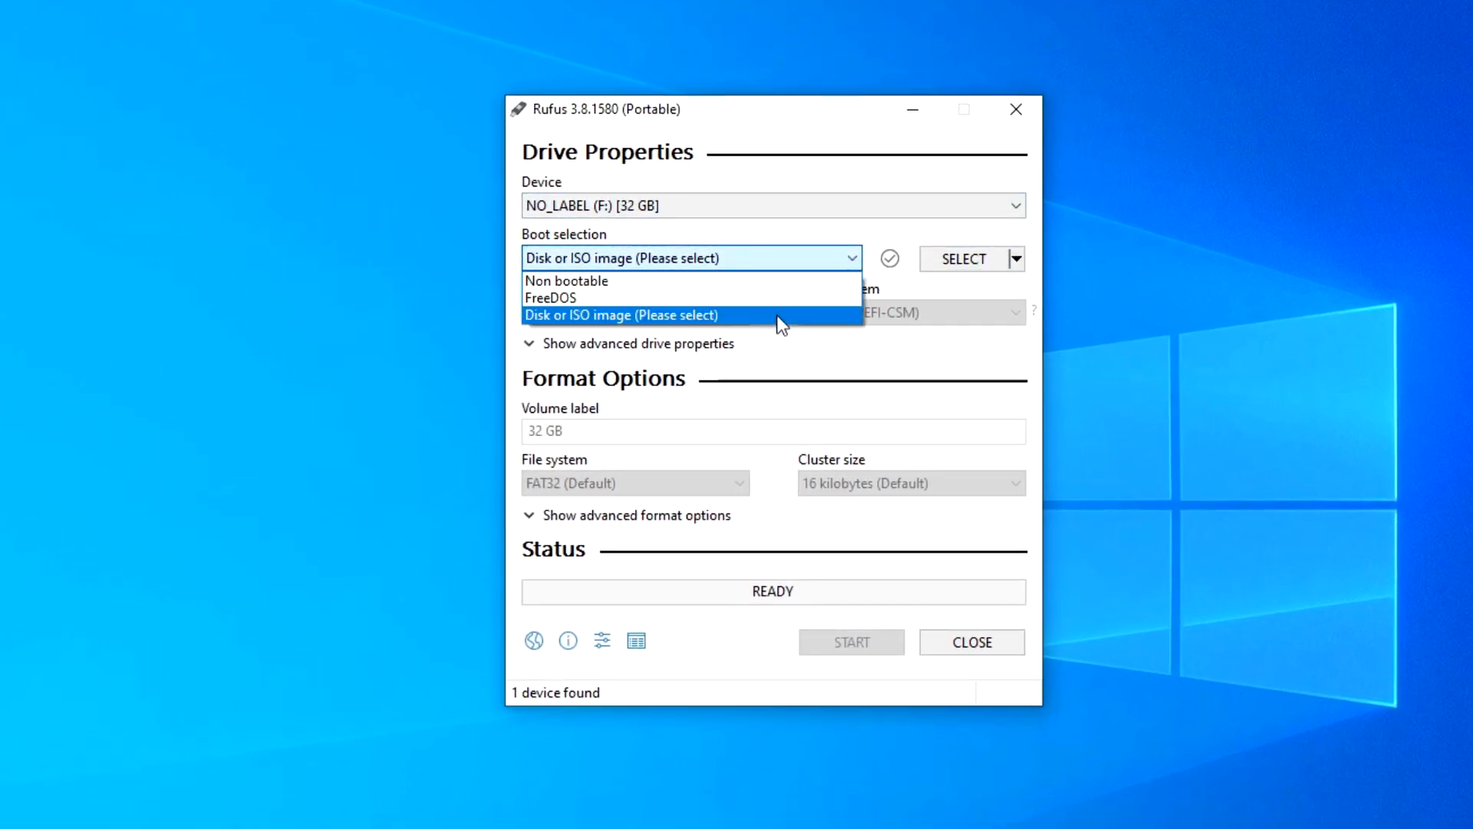
click(780, 261)
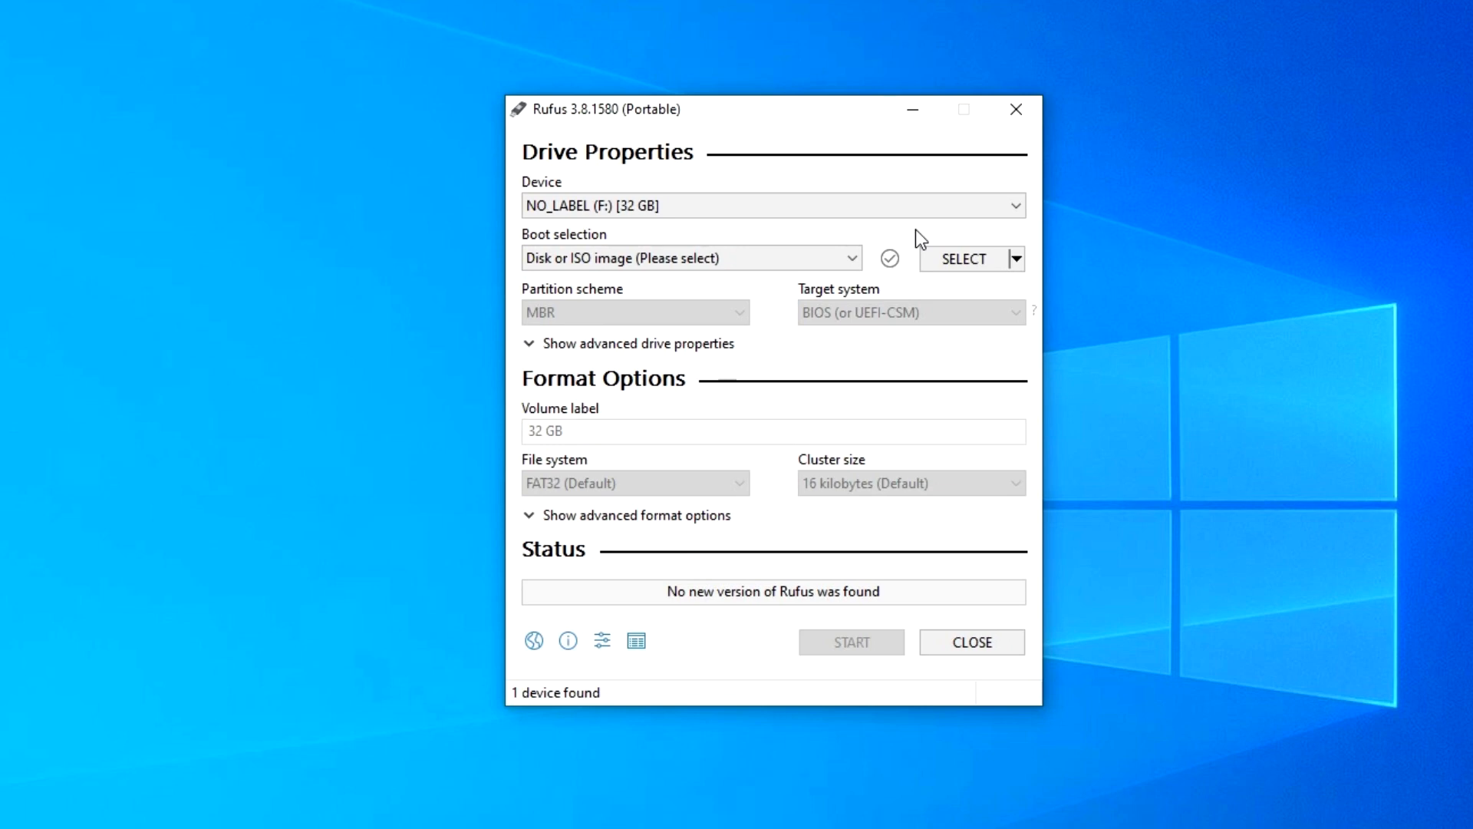
click(1016, 258)
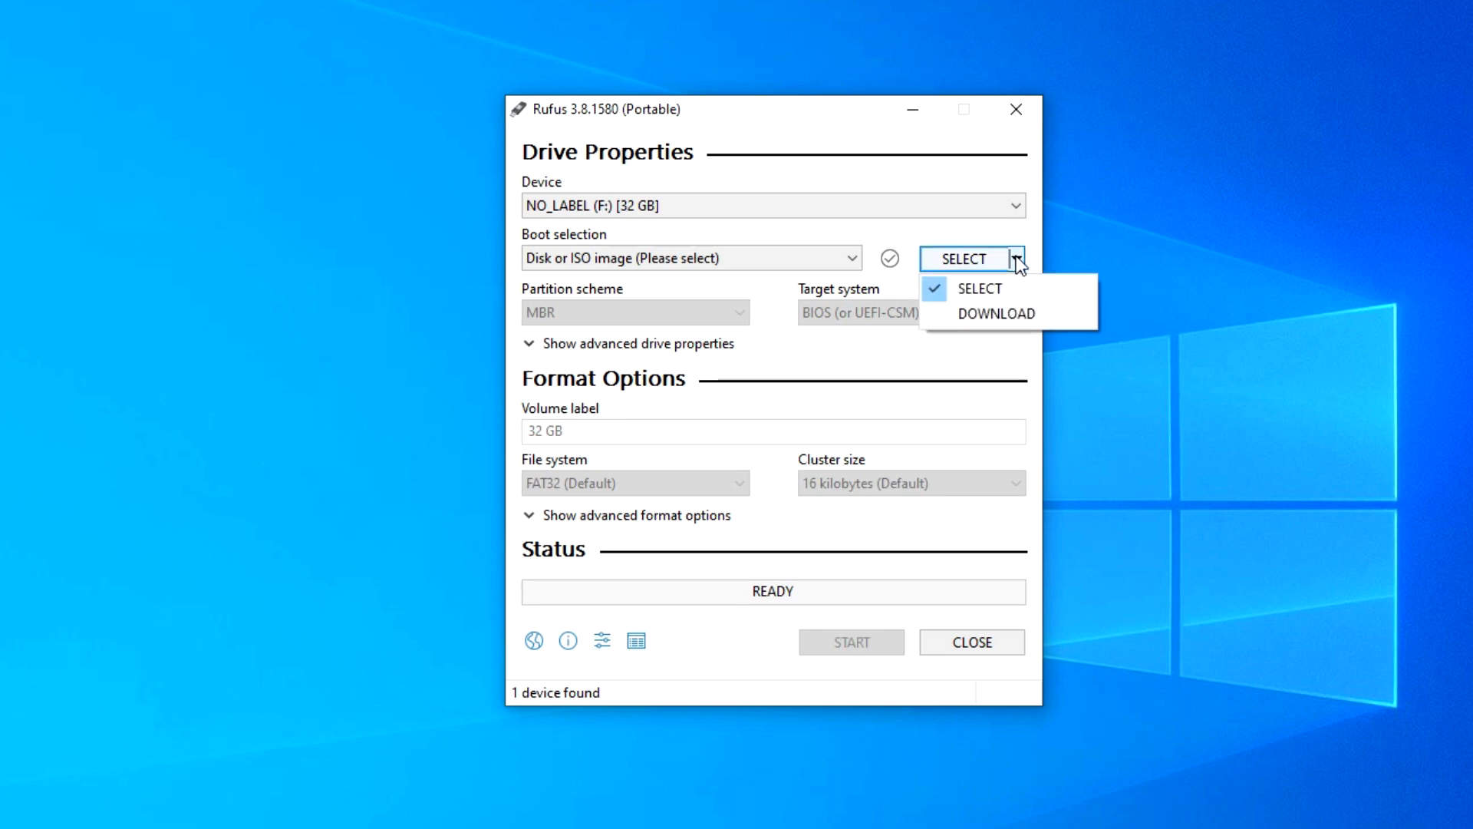
click(1010, 319)
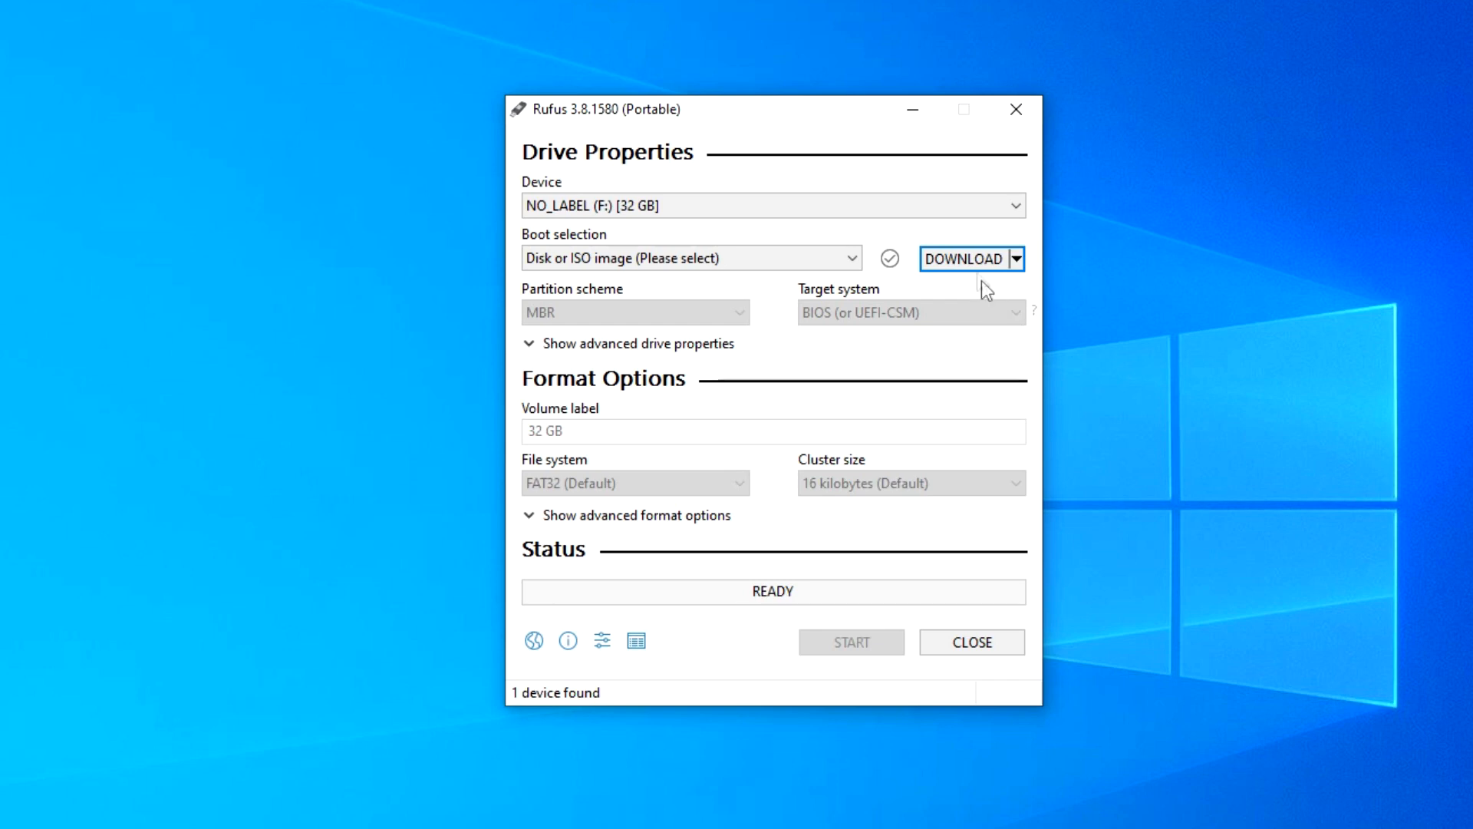
click(966, 253)
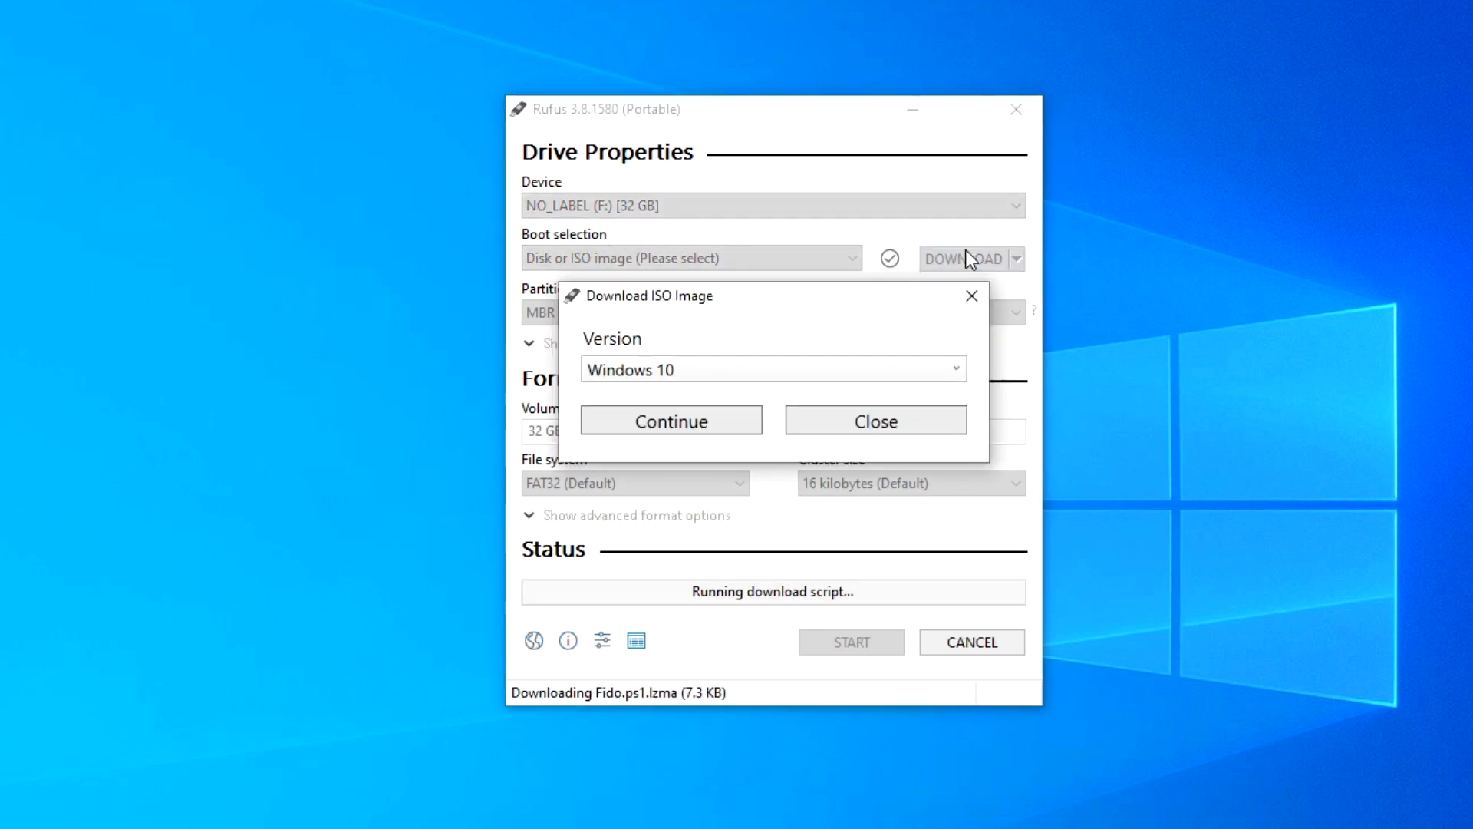
- Choose Windows 10 as the version and 19H2 (Build 18363.418 - 2019.11) as the release for the ISO download
click(959, 370)
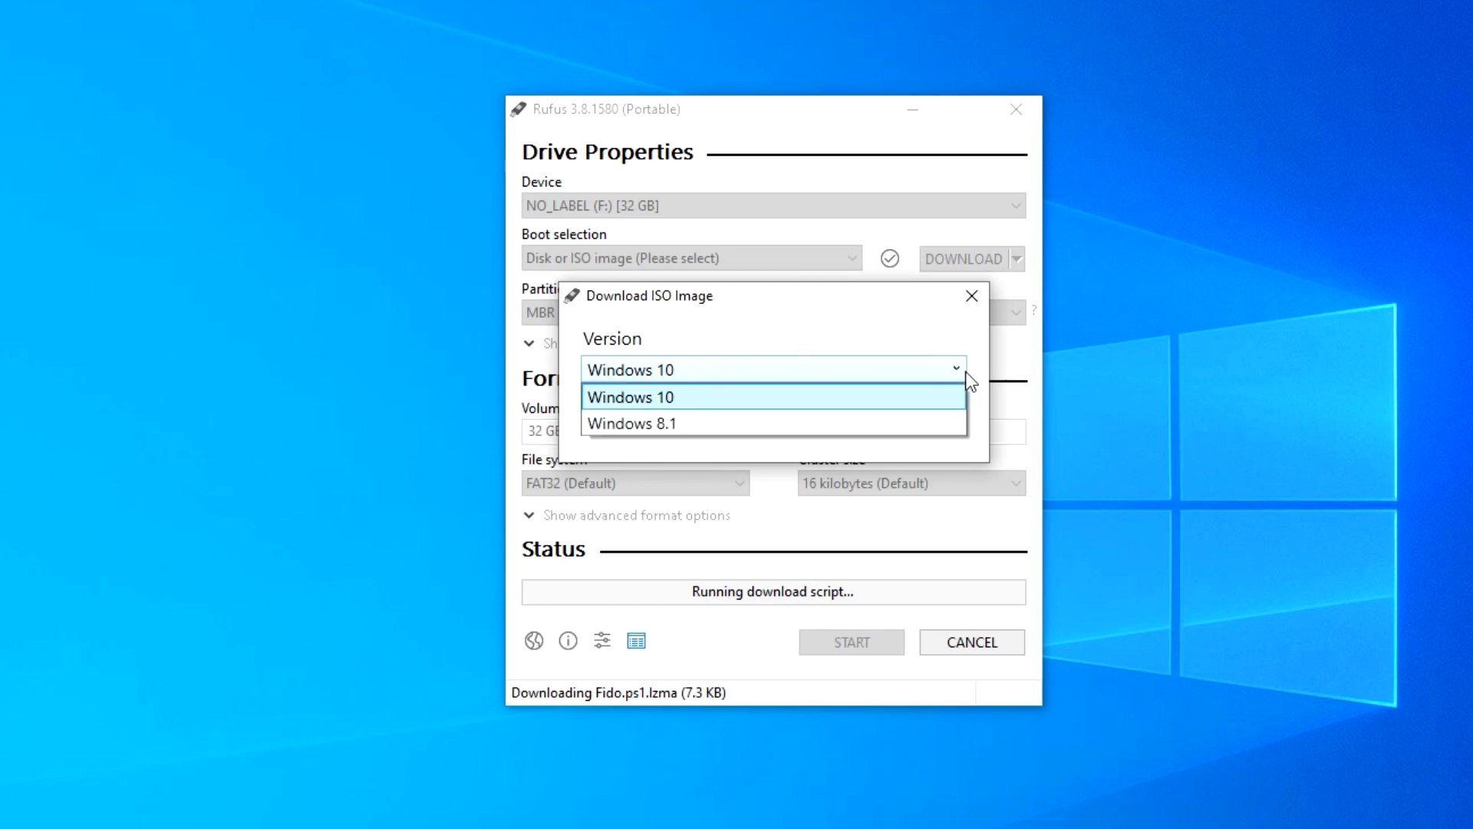
click(878, 369)
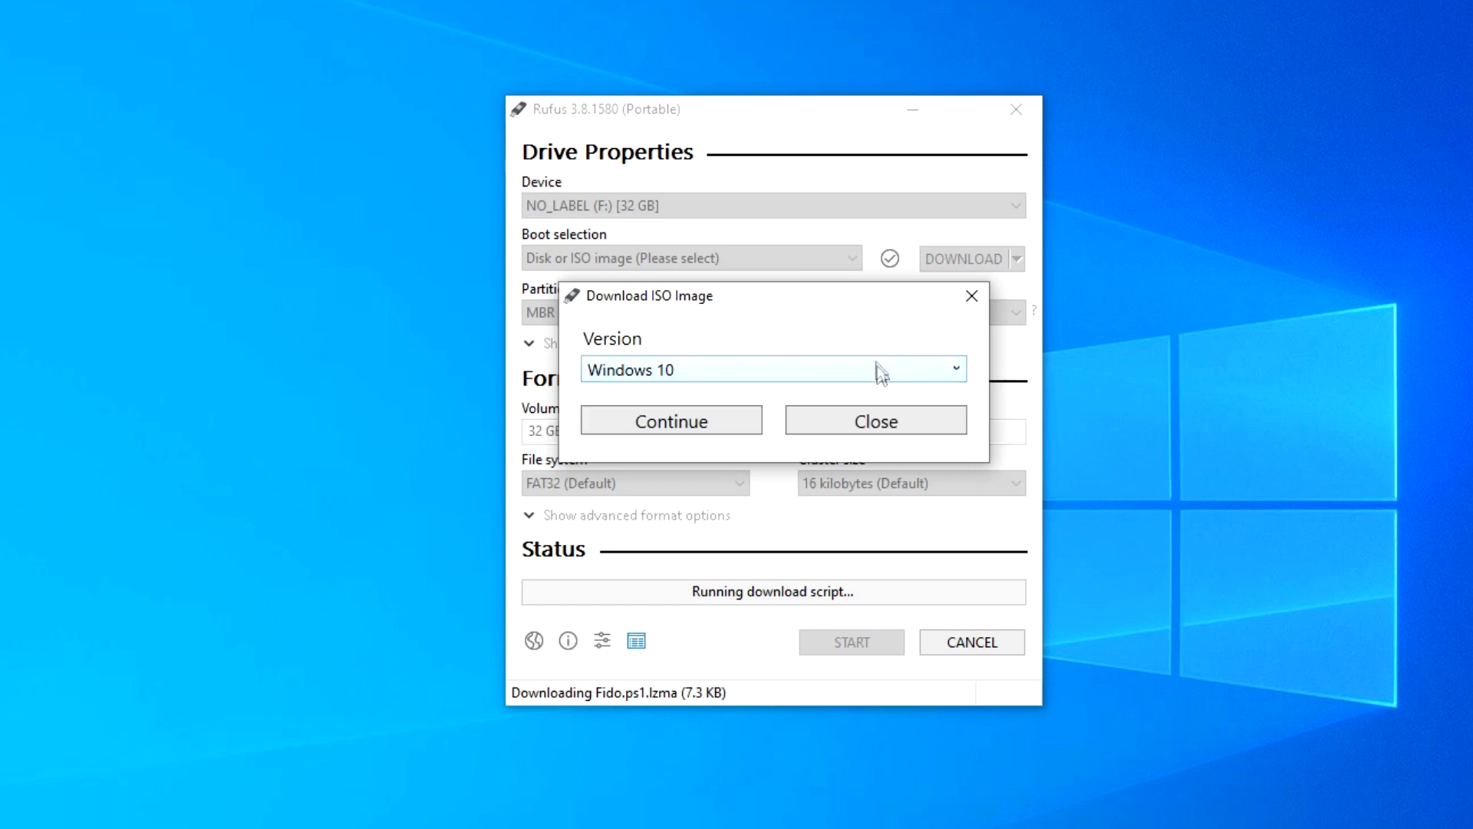
click(667, 422)
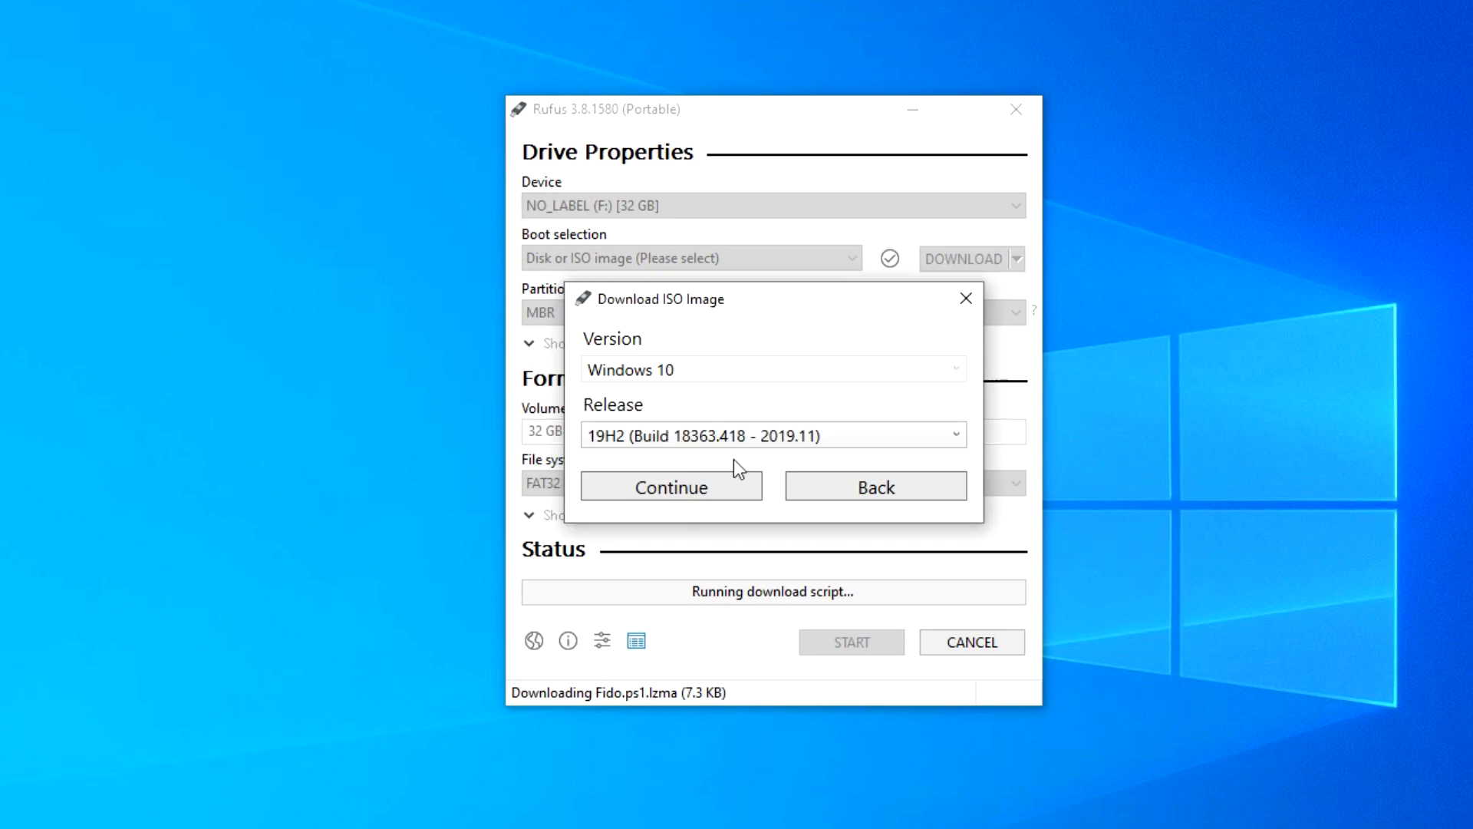
click(738, 436)
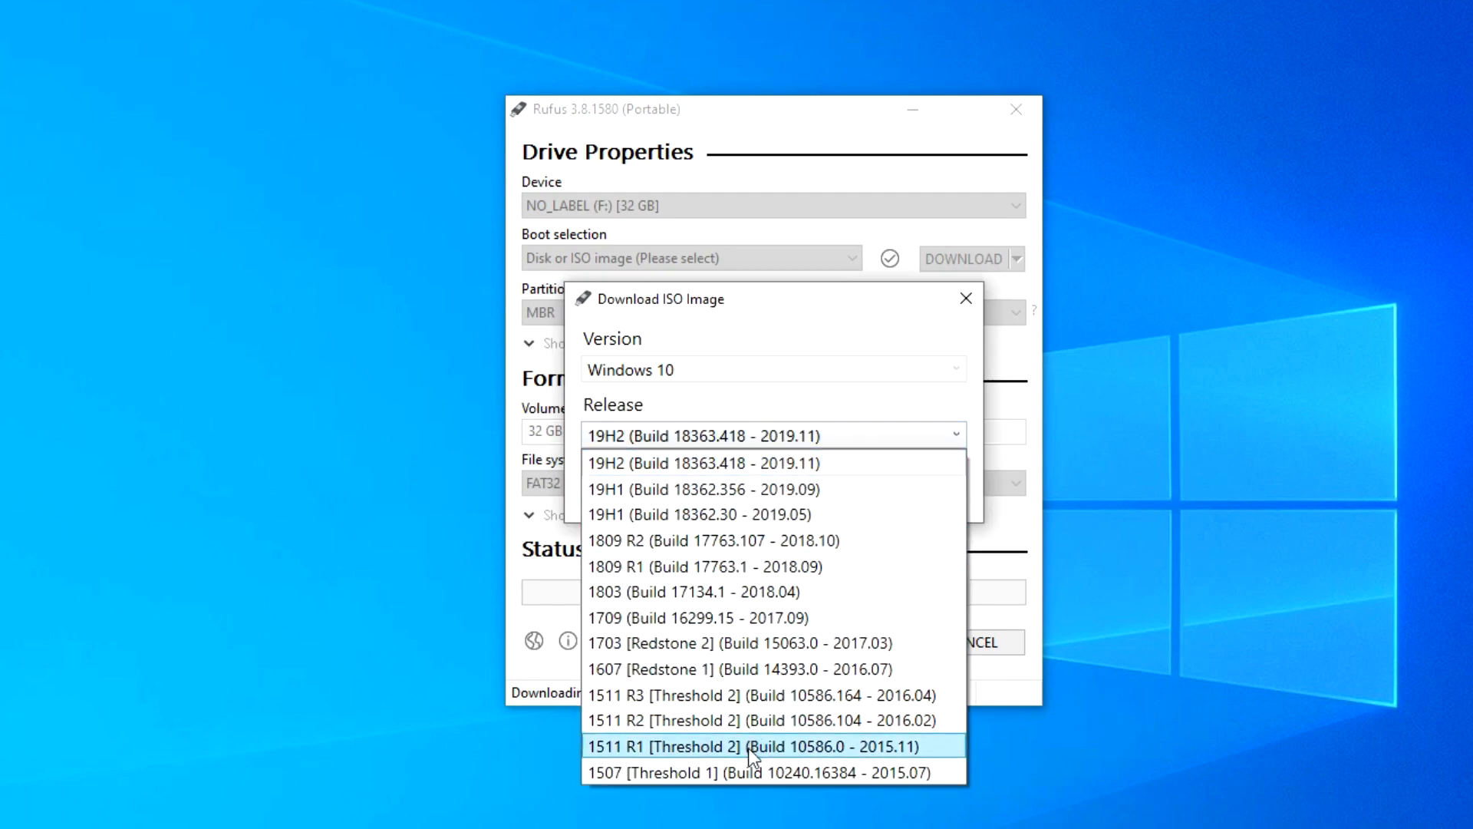
click(771, 408)
click(725, 493)
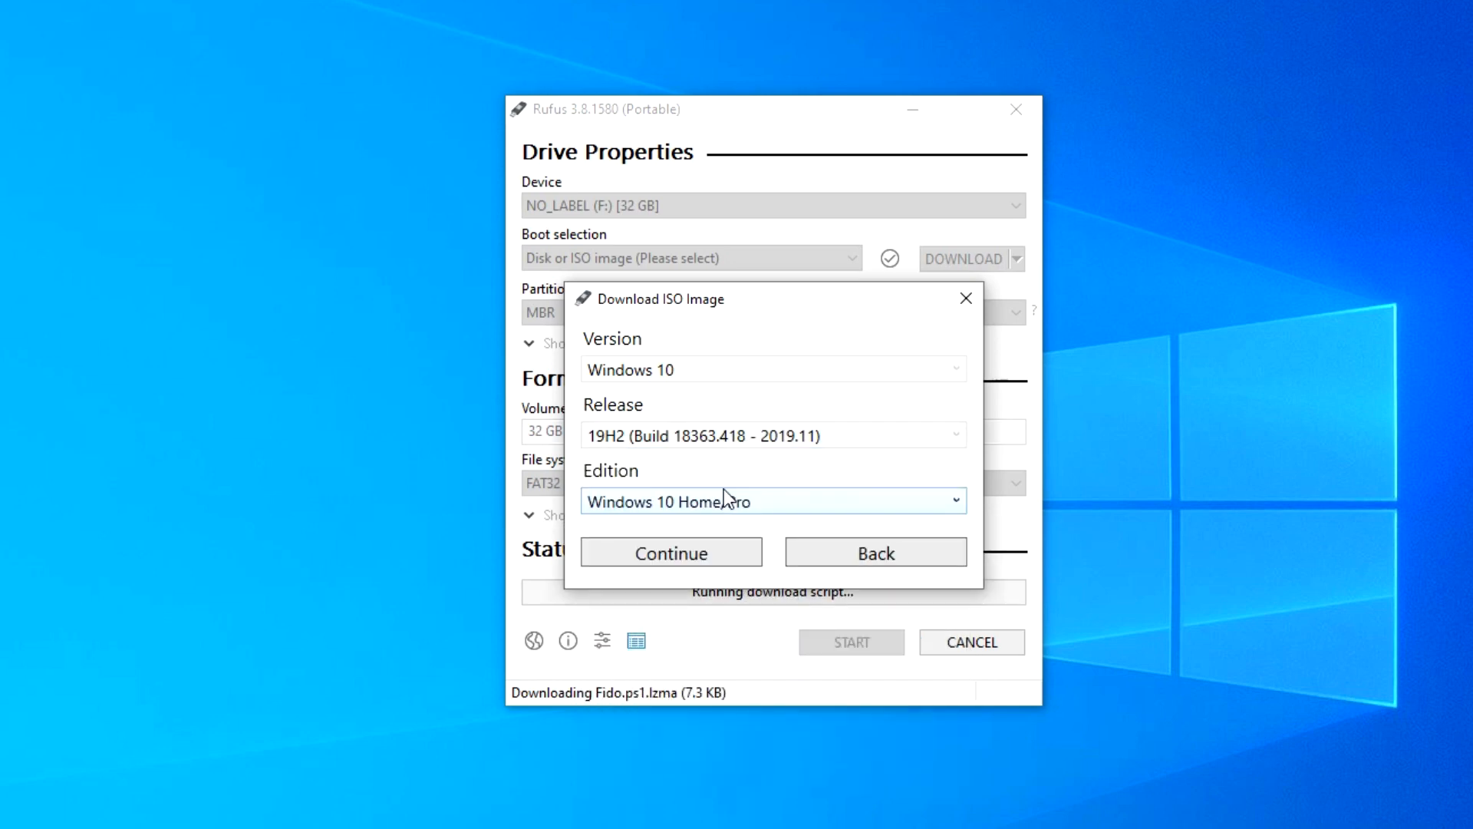
- Choose the Windows 10 Home/Pro edition and the English International language for the ISO download
click(956, 504)
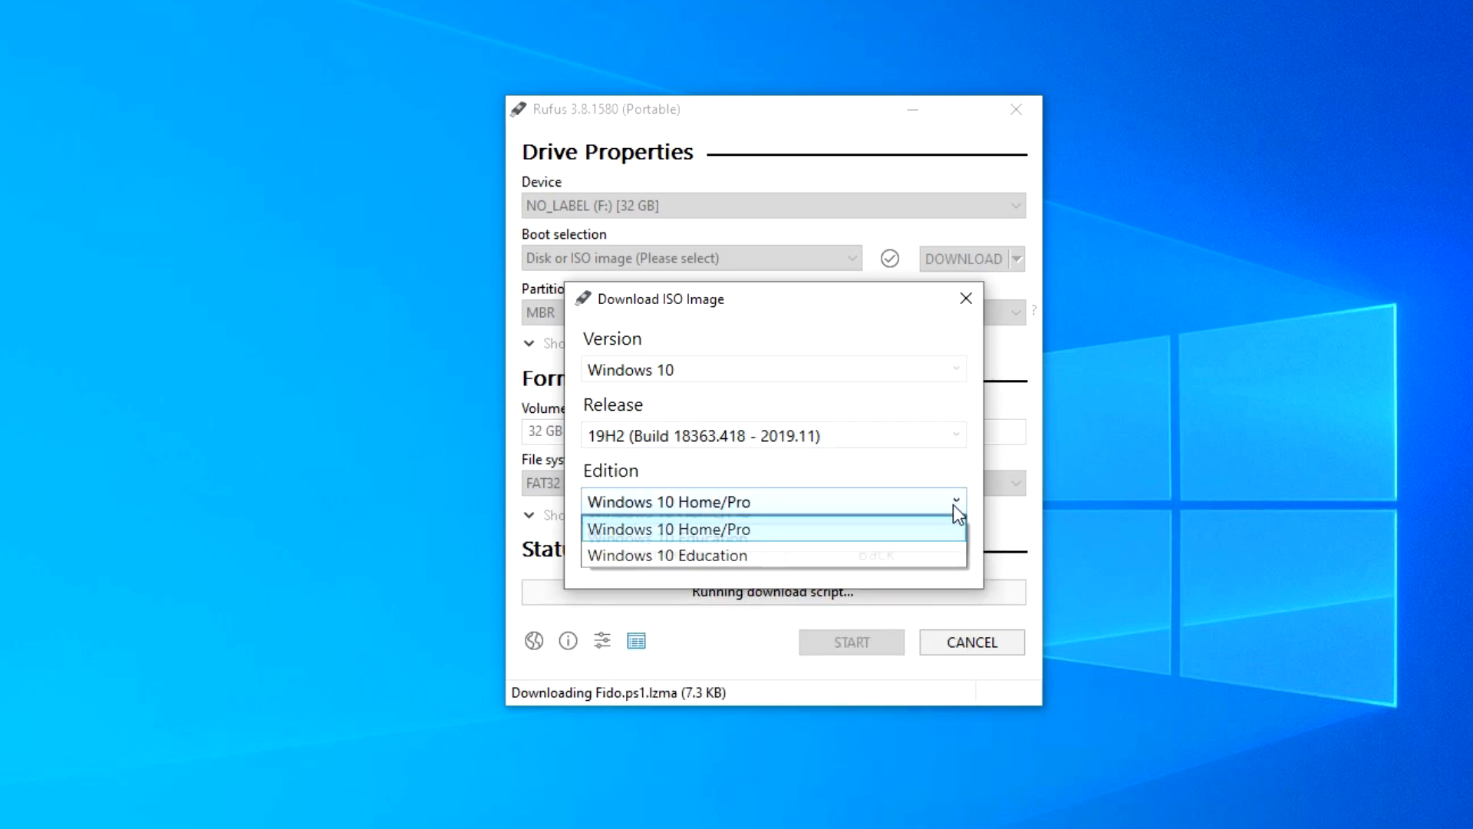
click(899, 527)
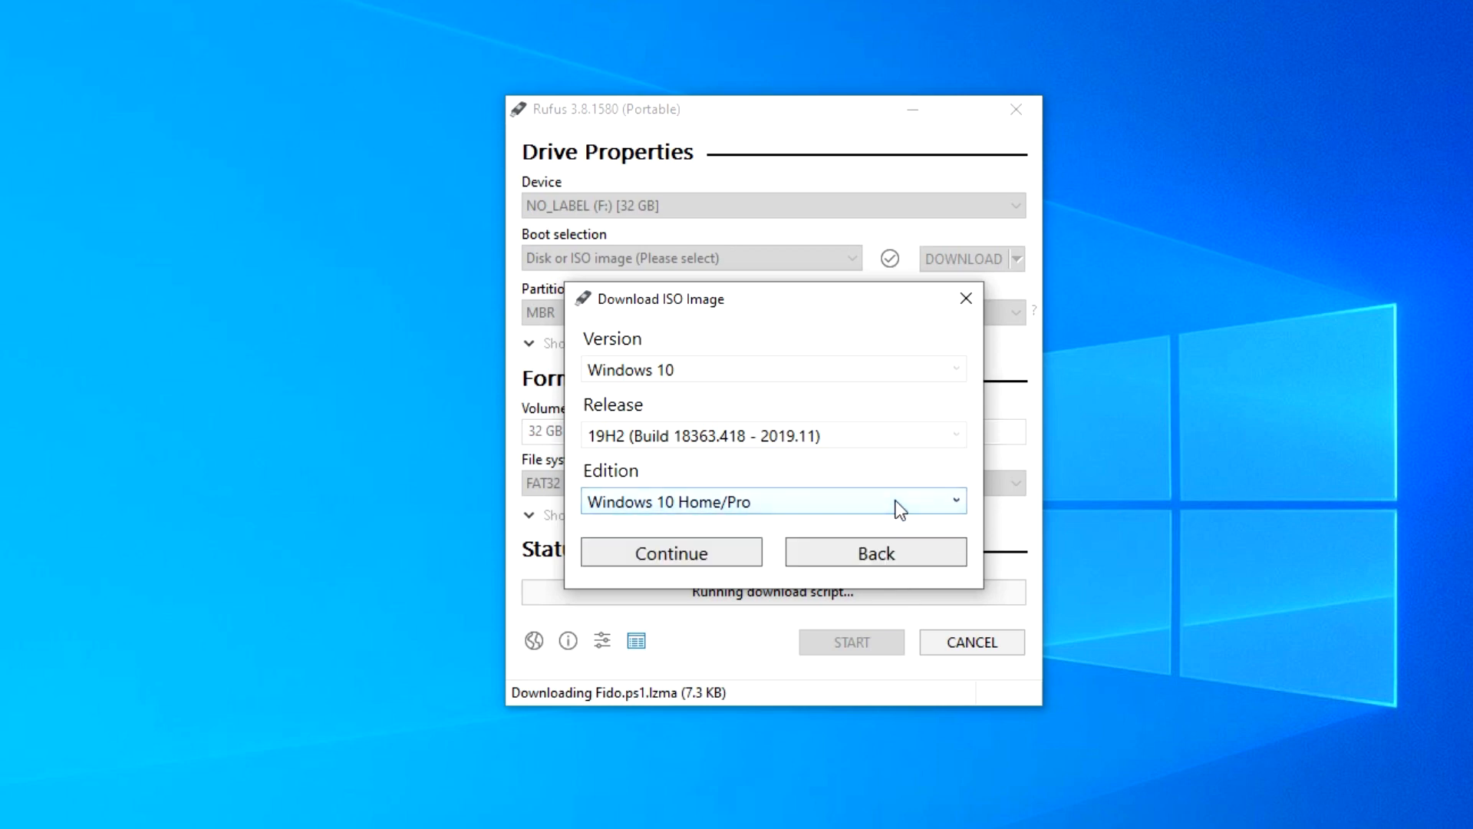
click(729, 556)
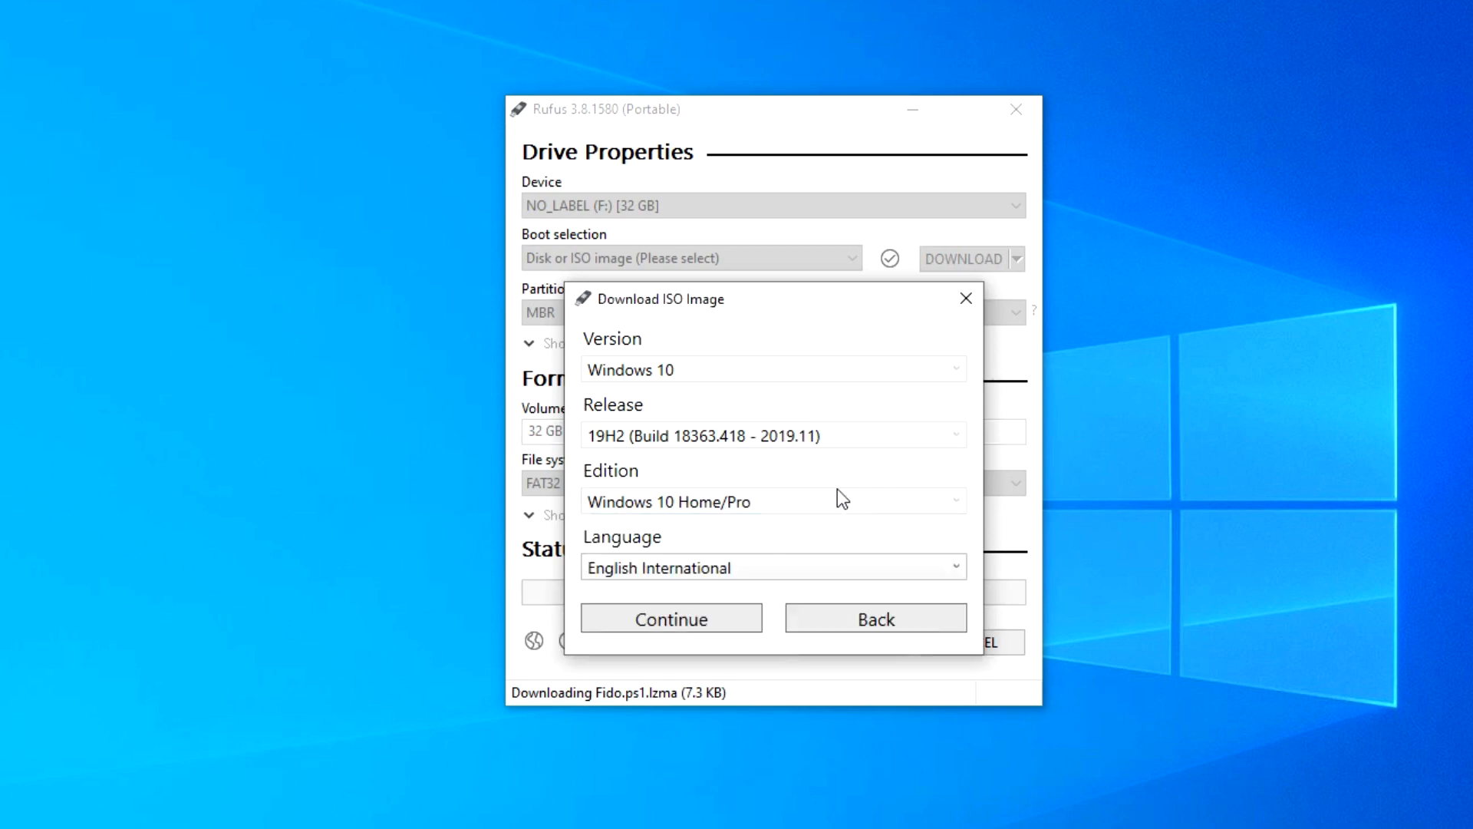
click(954, 567)
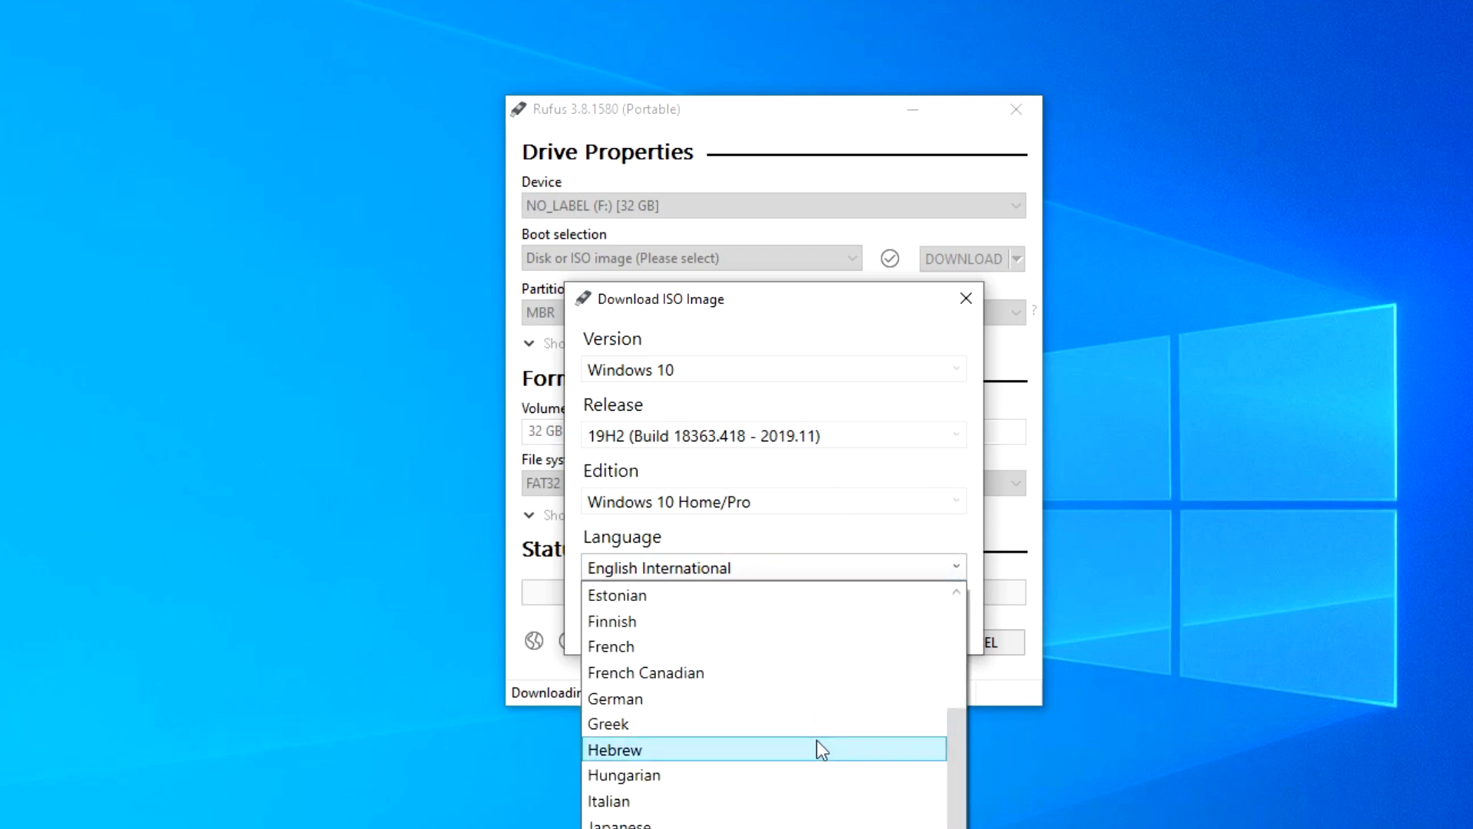
click(841, 535)
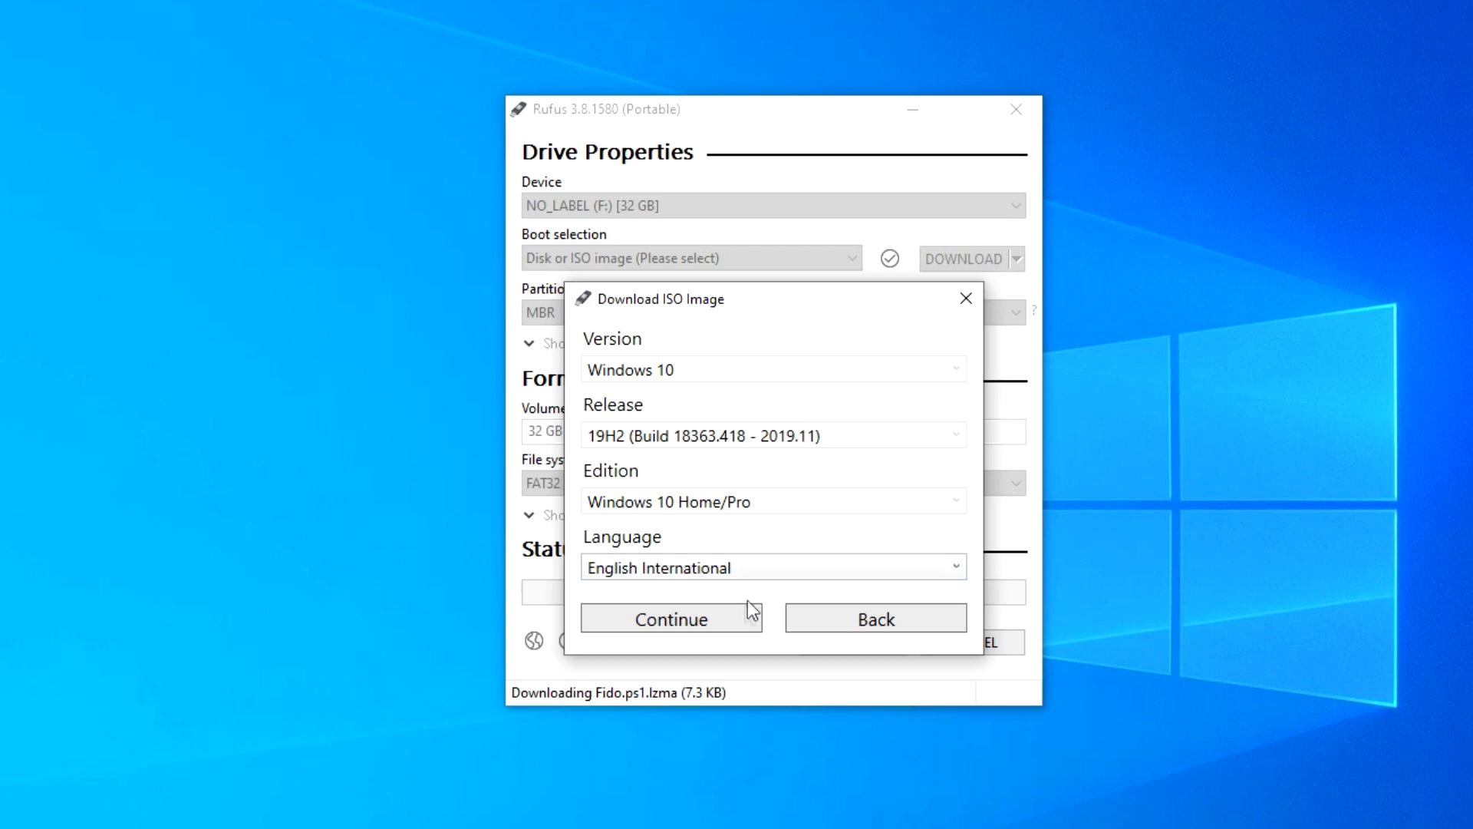
click(735, 622)
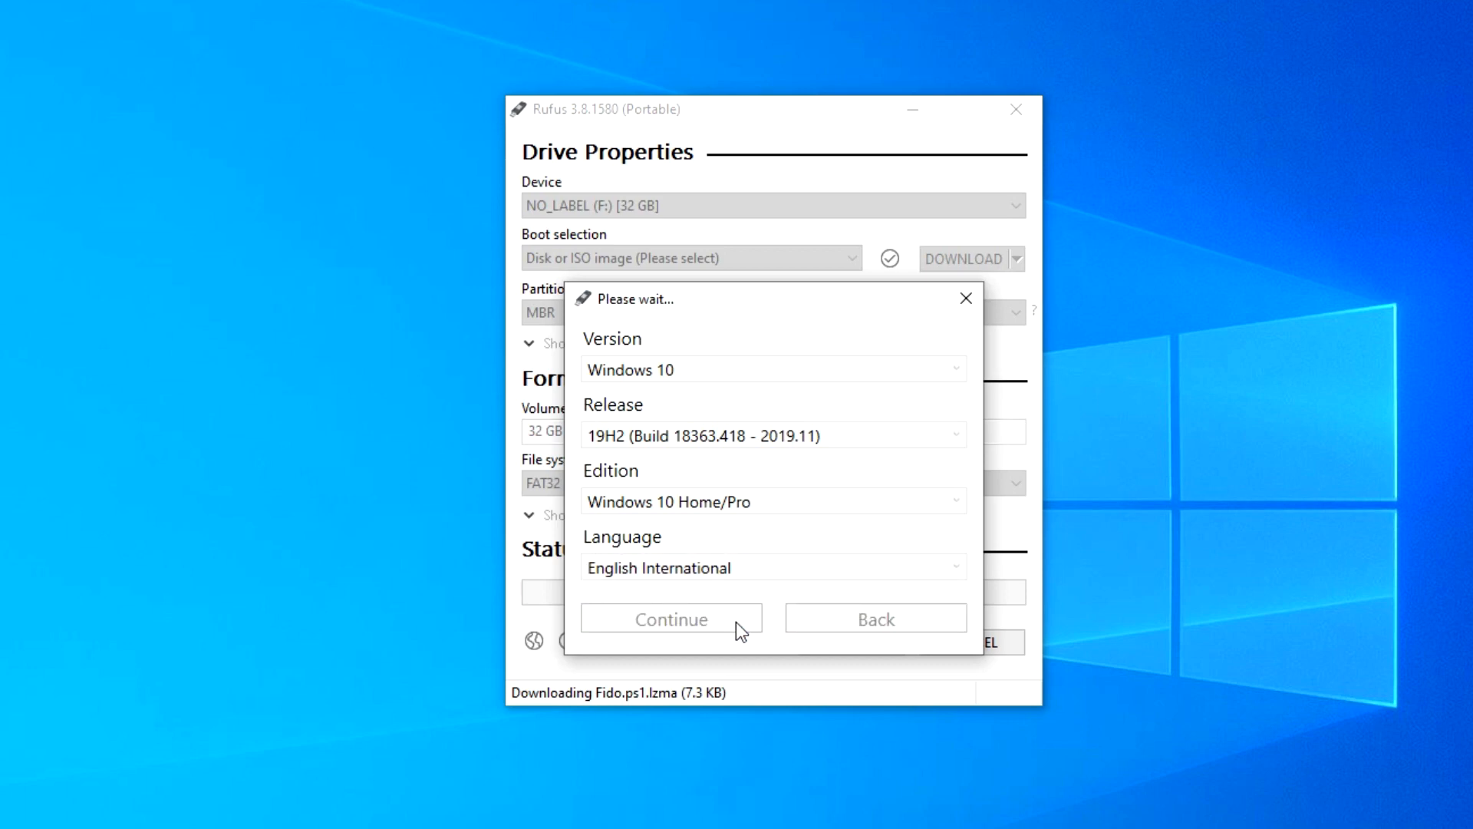
- Keep x64 as the architecture and switch the option to download using a browser on and off again
click(785, 637)
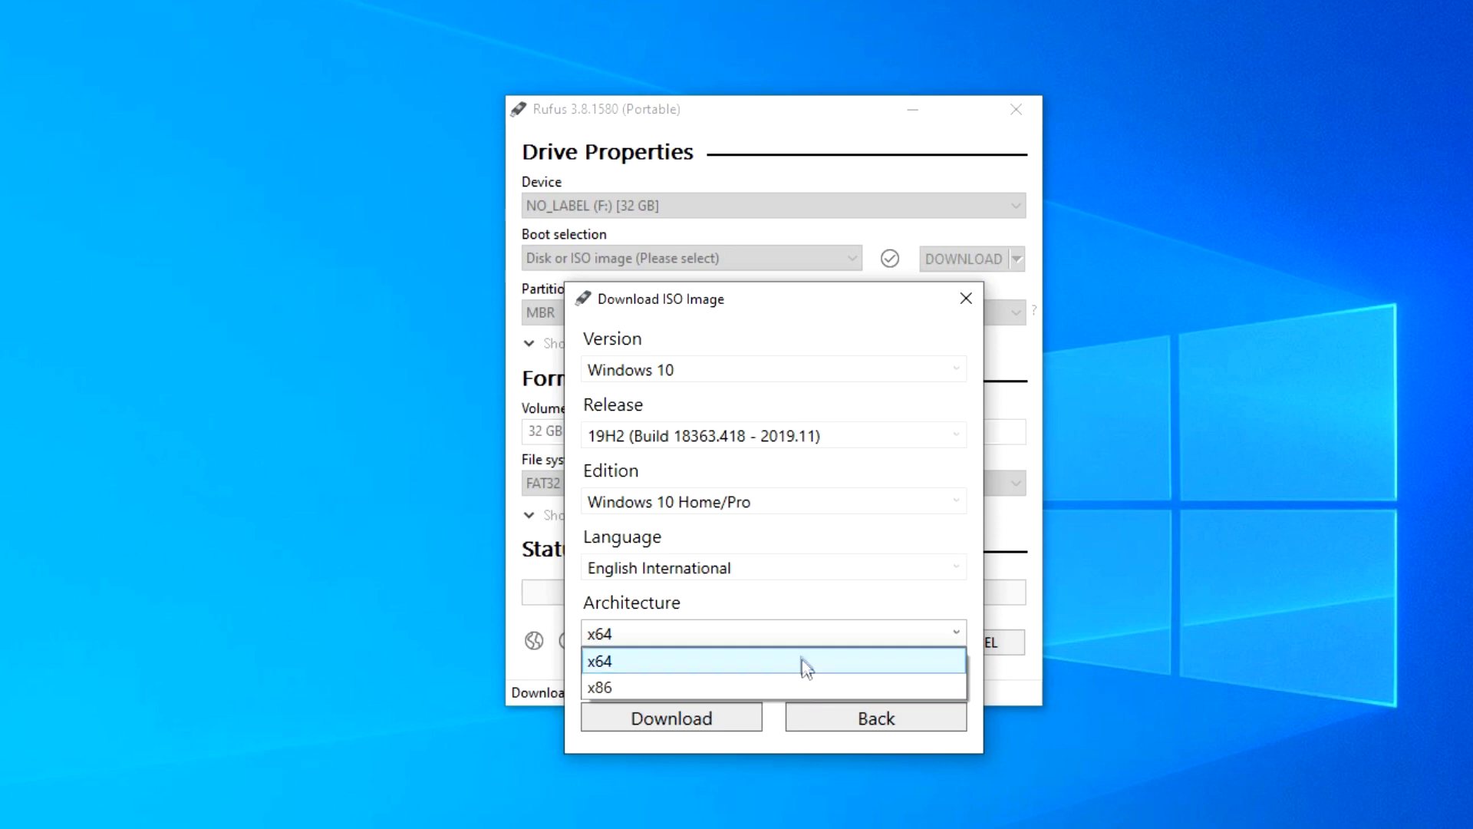
click(805, 602)
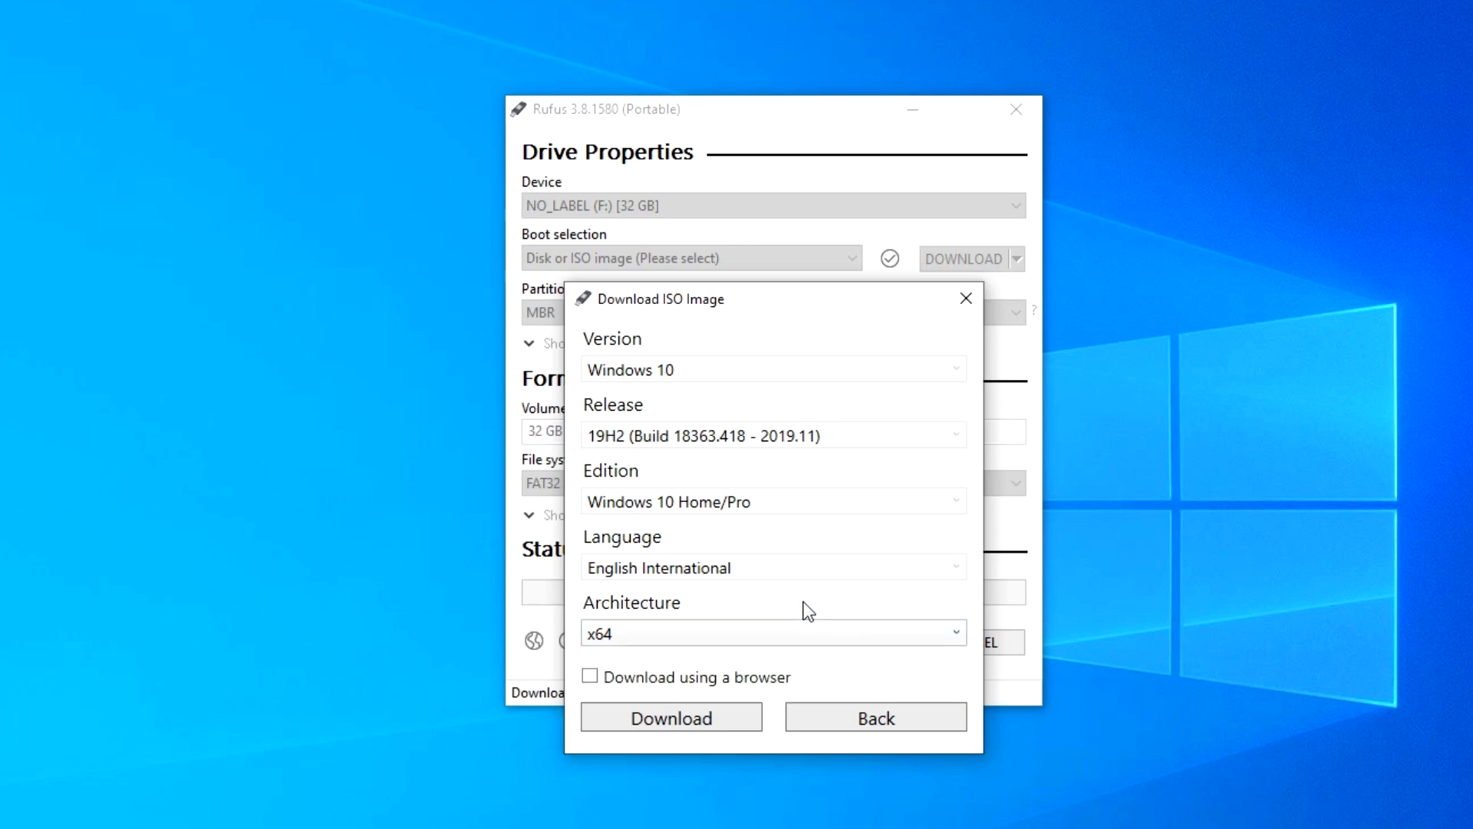
click(594, 686)
click(594, 683)
- Go back through all the ISO download choices and close the dialog without downloading
click(877, 716)
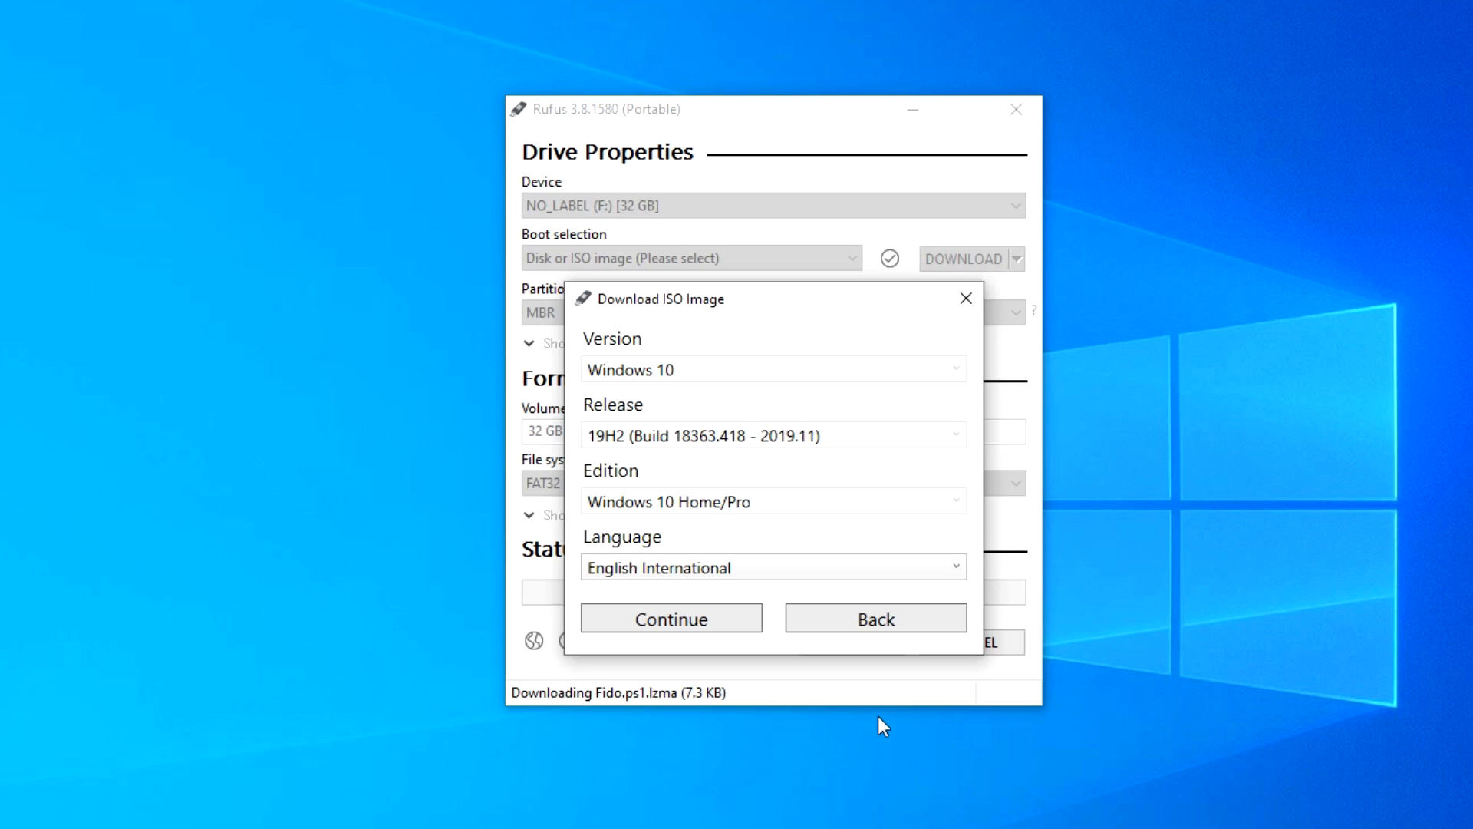
click(885, 626)
click(882, 549)
click(890, 495)
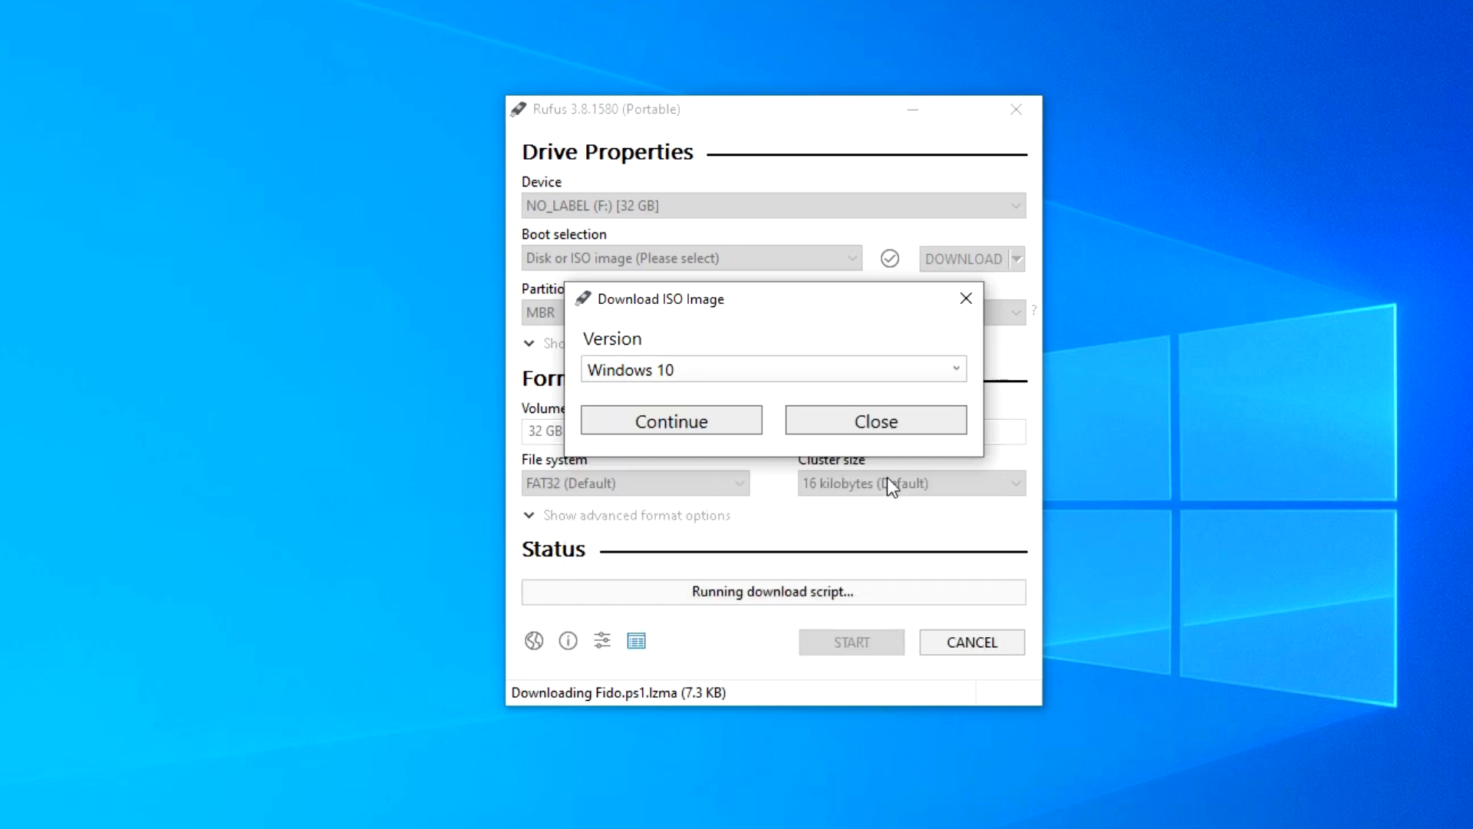
click(890, 428)
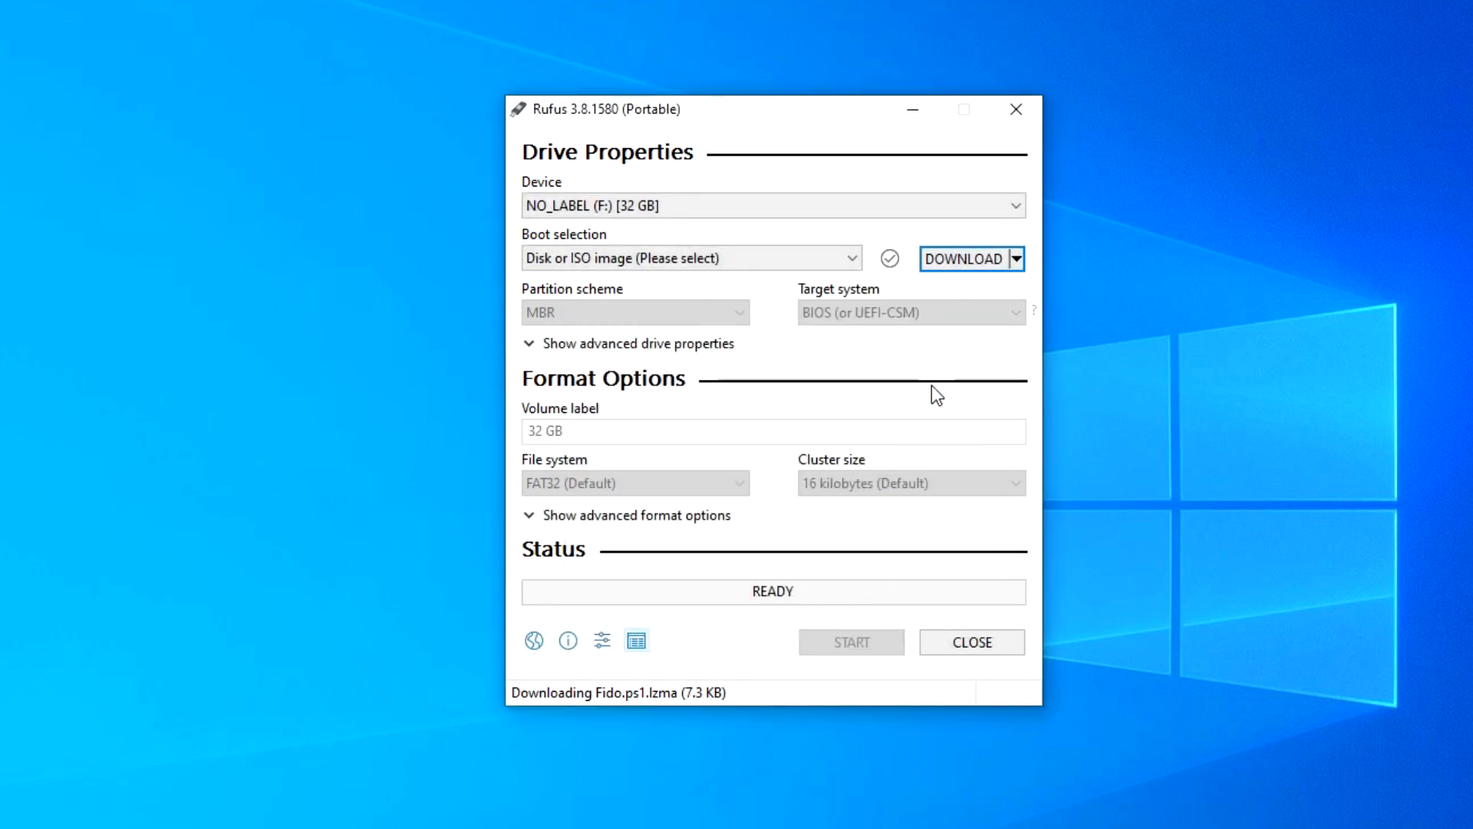
- Switch the boot image source back to SELECT and load the Windows disc image from the Desktop
click(1016, 260)
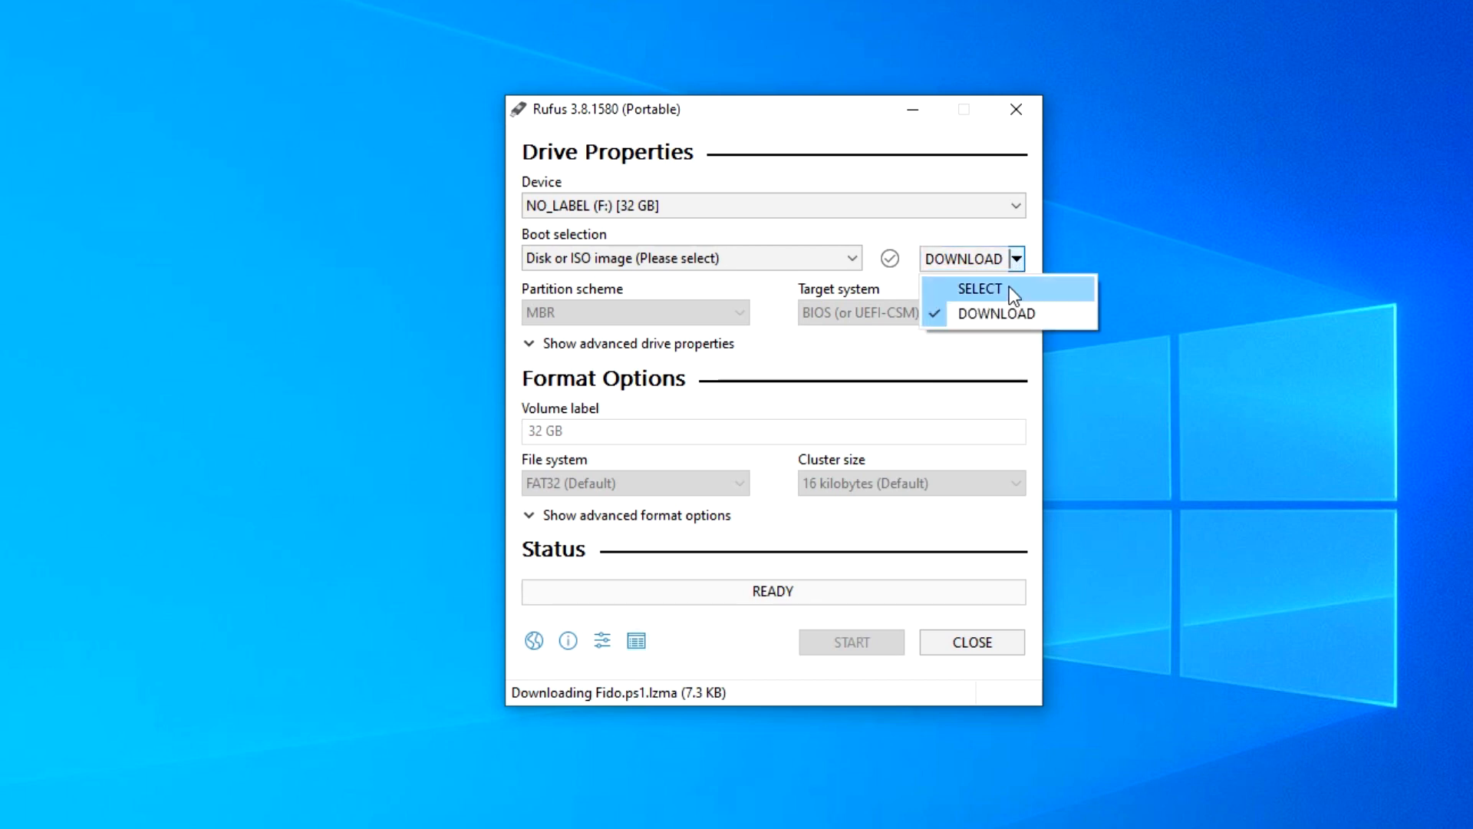
click(1010, 289)
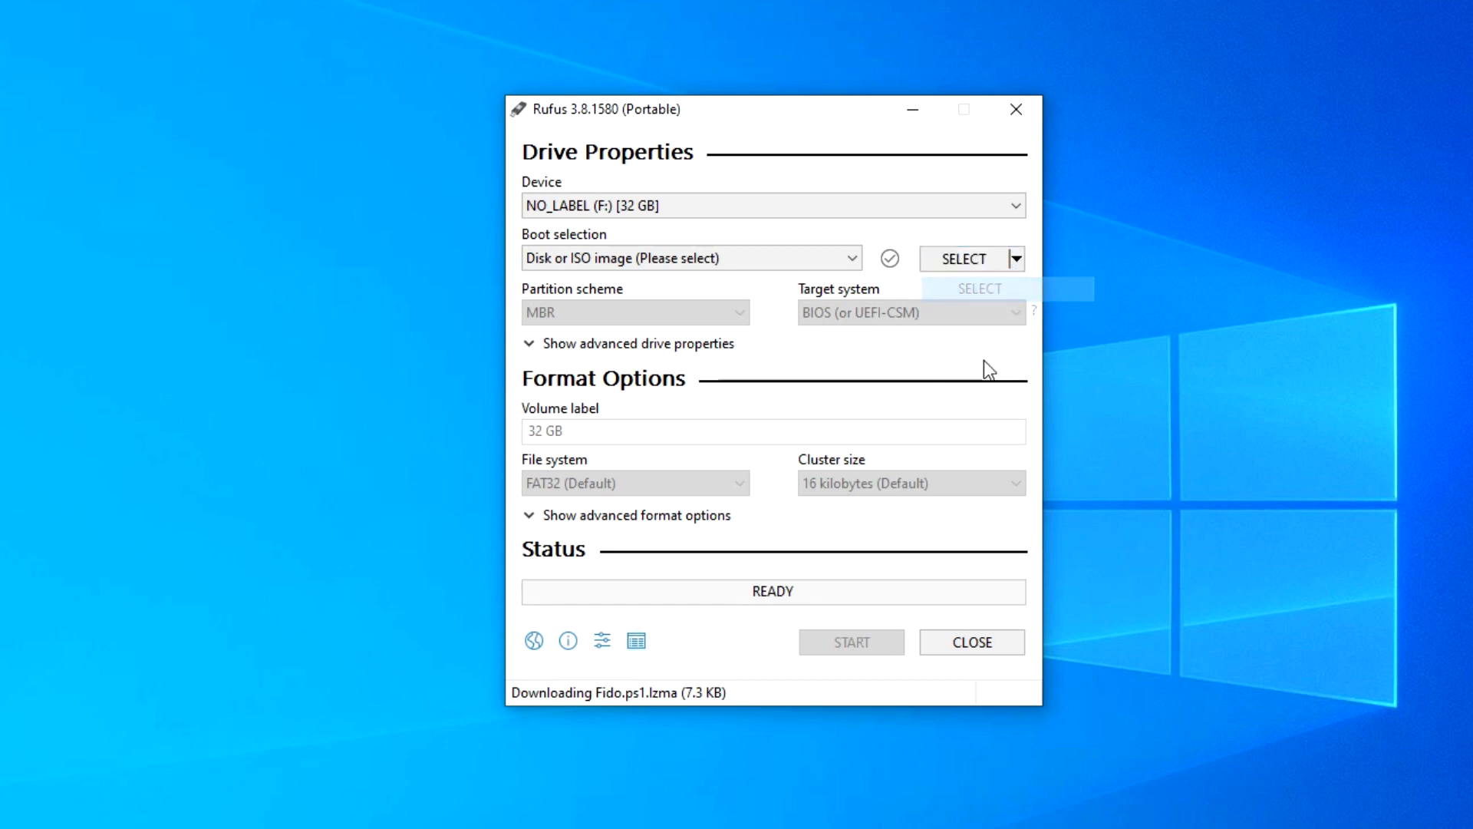
click(959, 261)
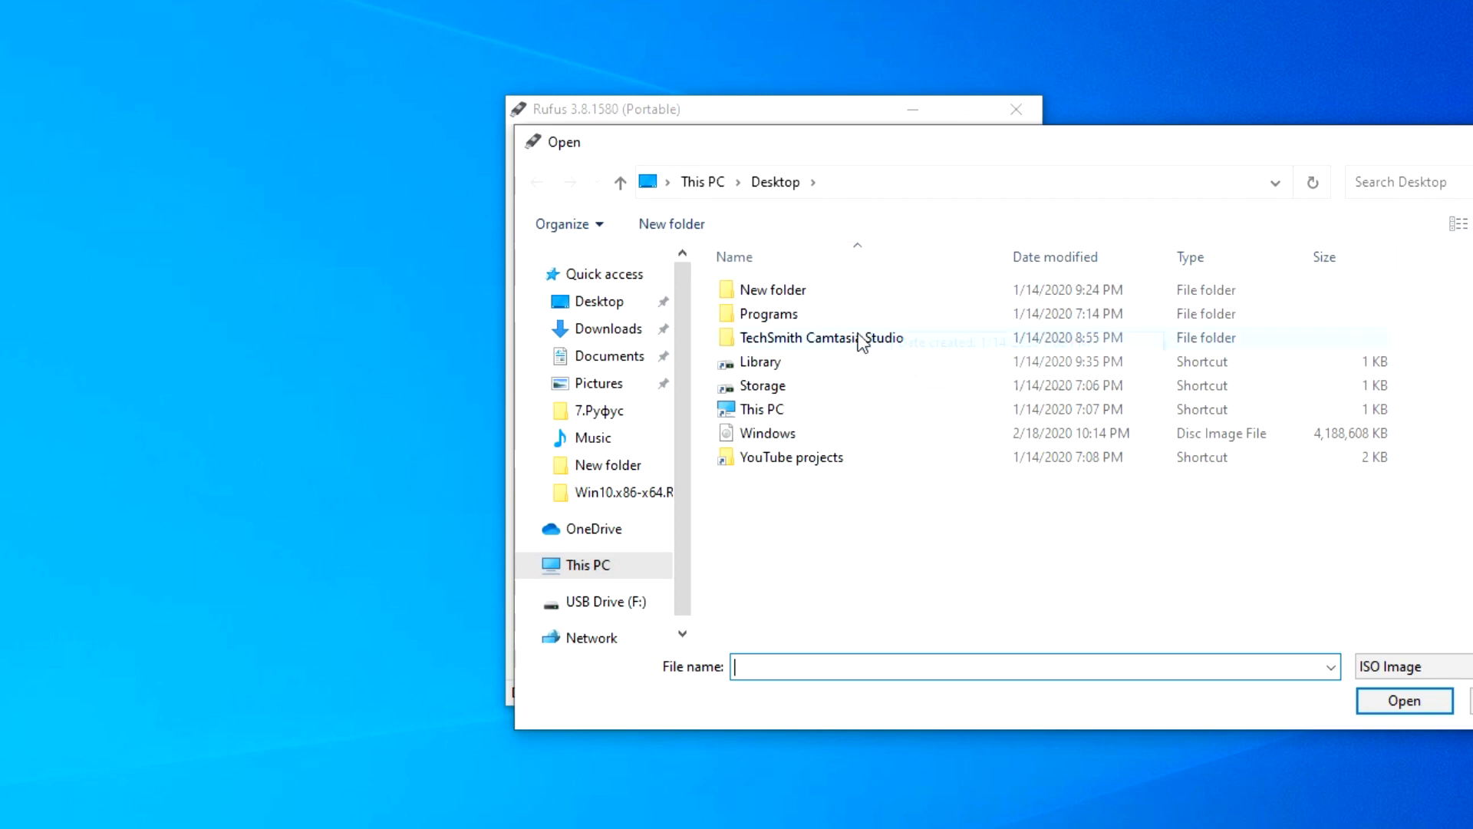
click(812, 434)
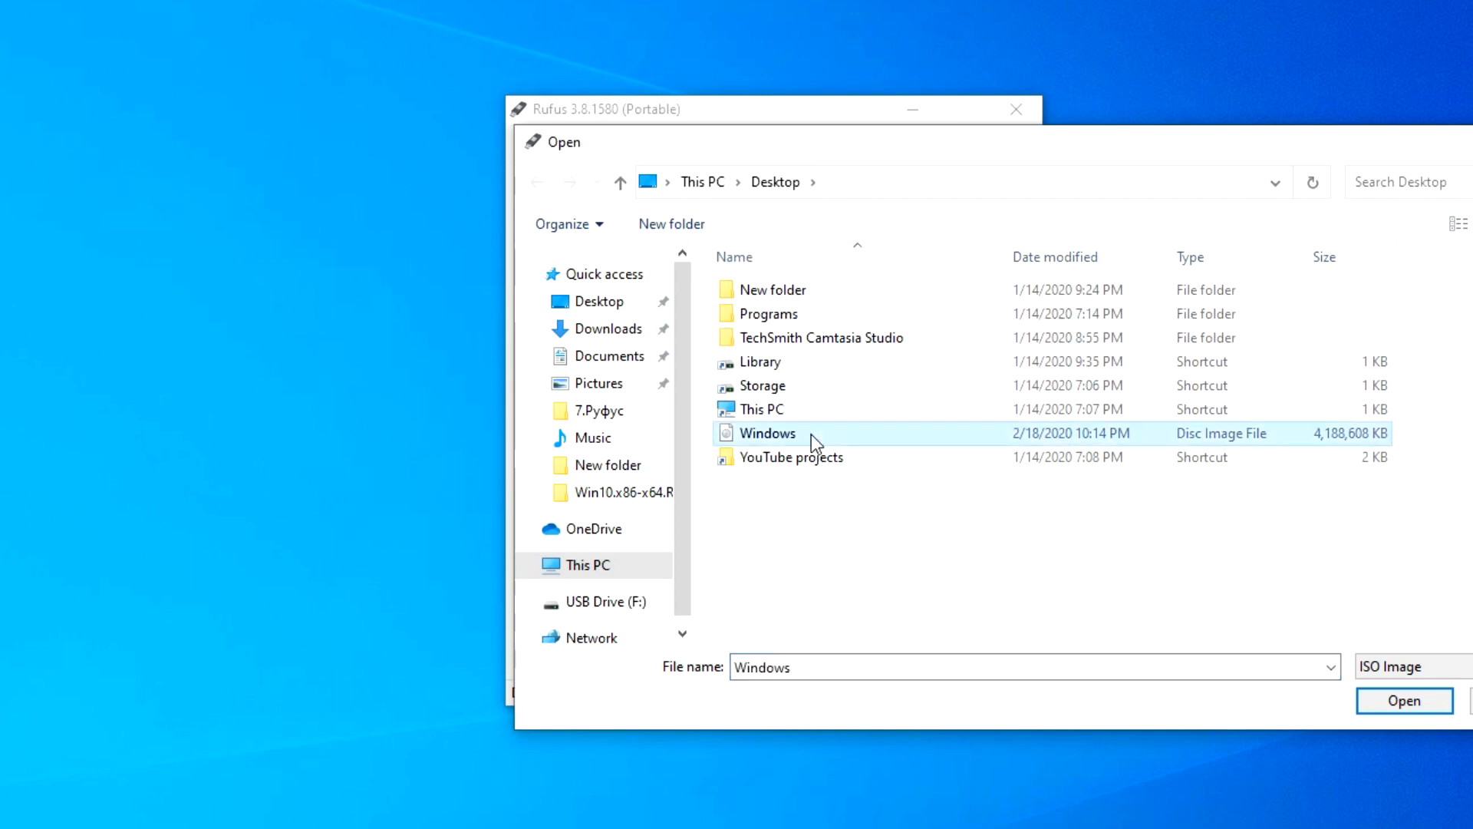
click(1402, 698)
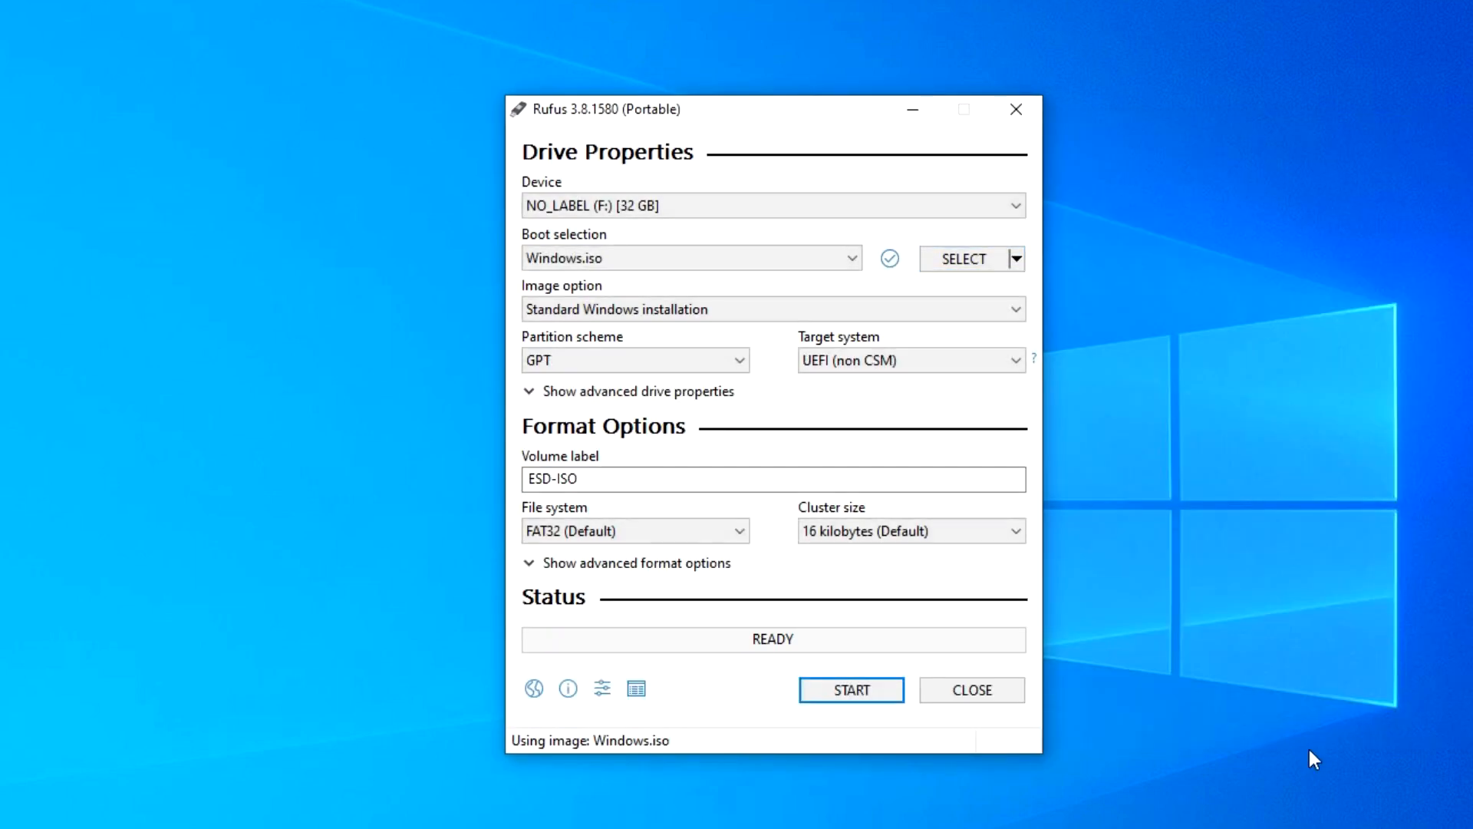
- Check the available image options and keep Standard Windows installation for the Windows disc image
mouse_move(894, 315)
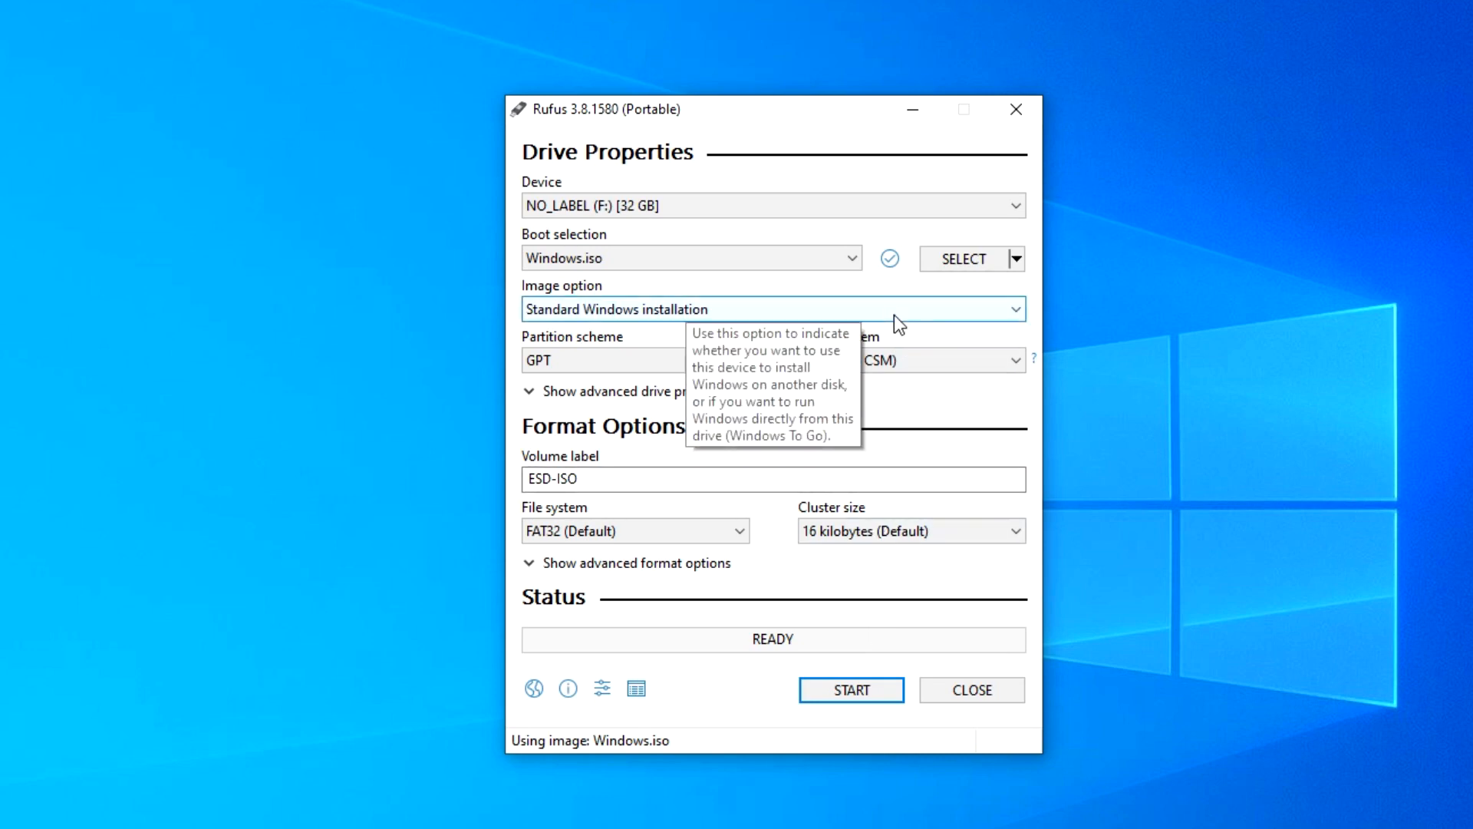
click(894, 314)
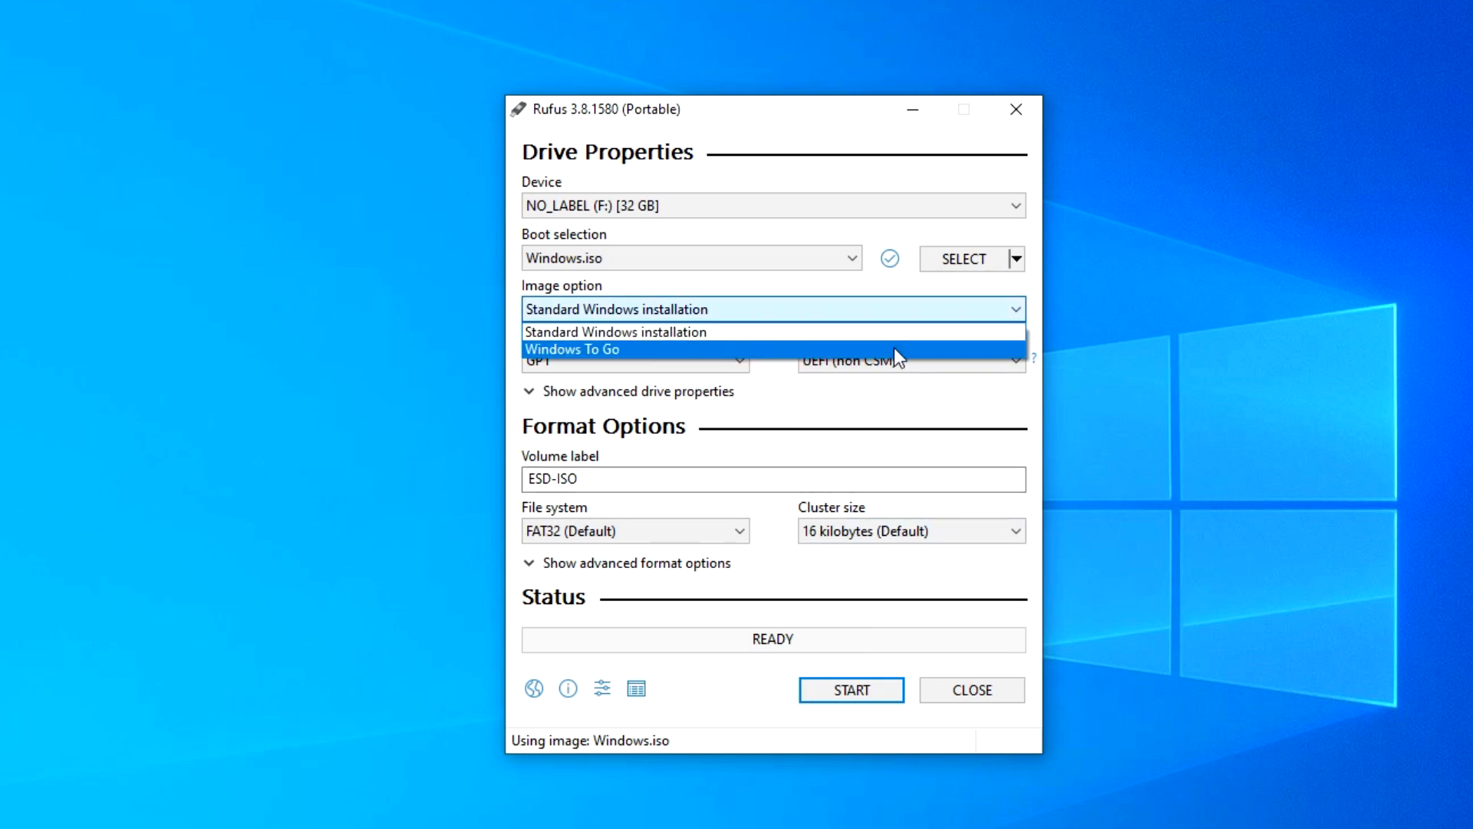
click(903, 317)
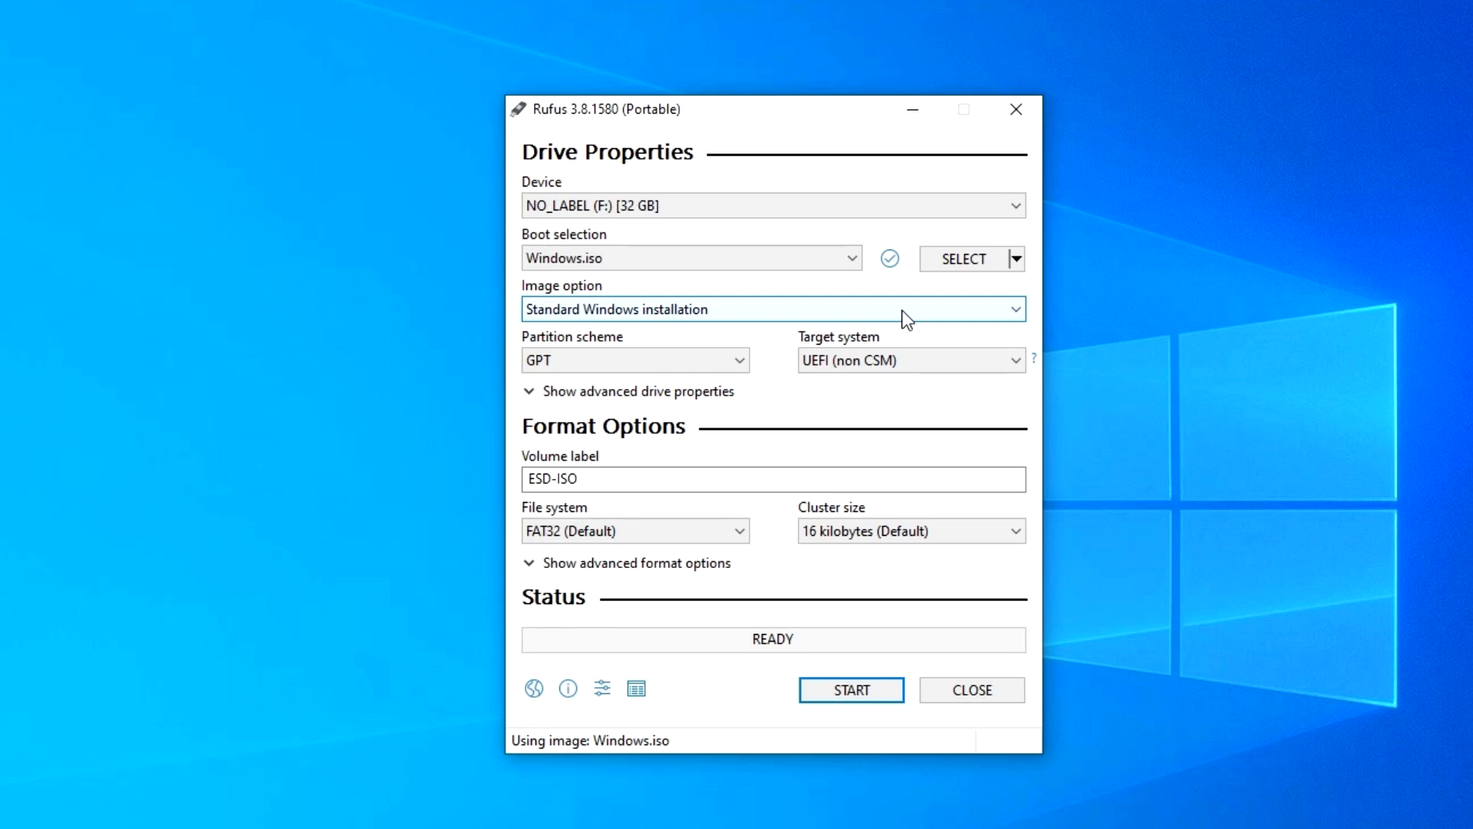
- Switch the partition scheme to MBR and then back to GPT
click(706, 366)
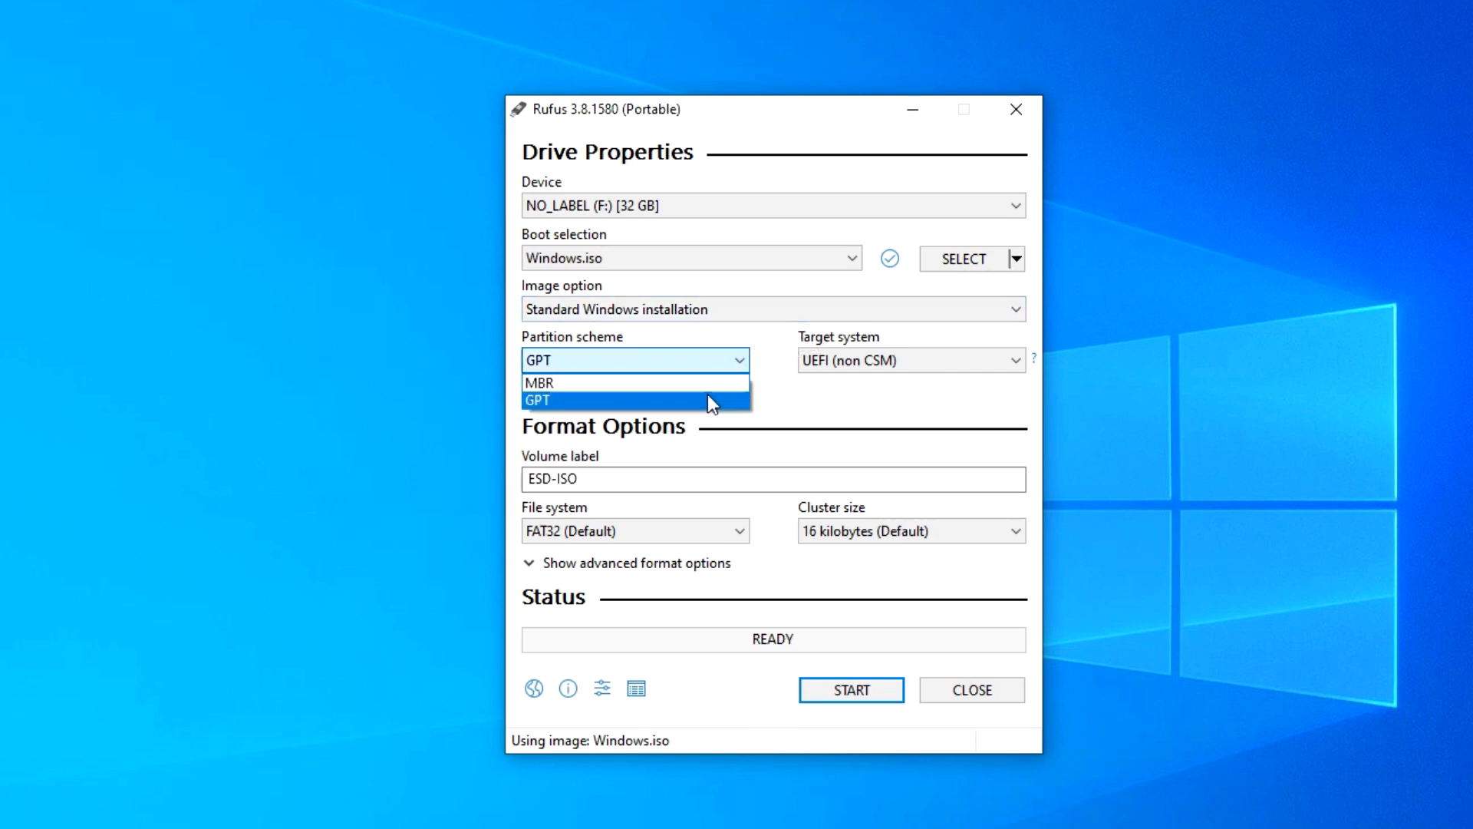
click(710, 381)
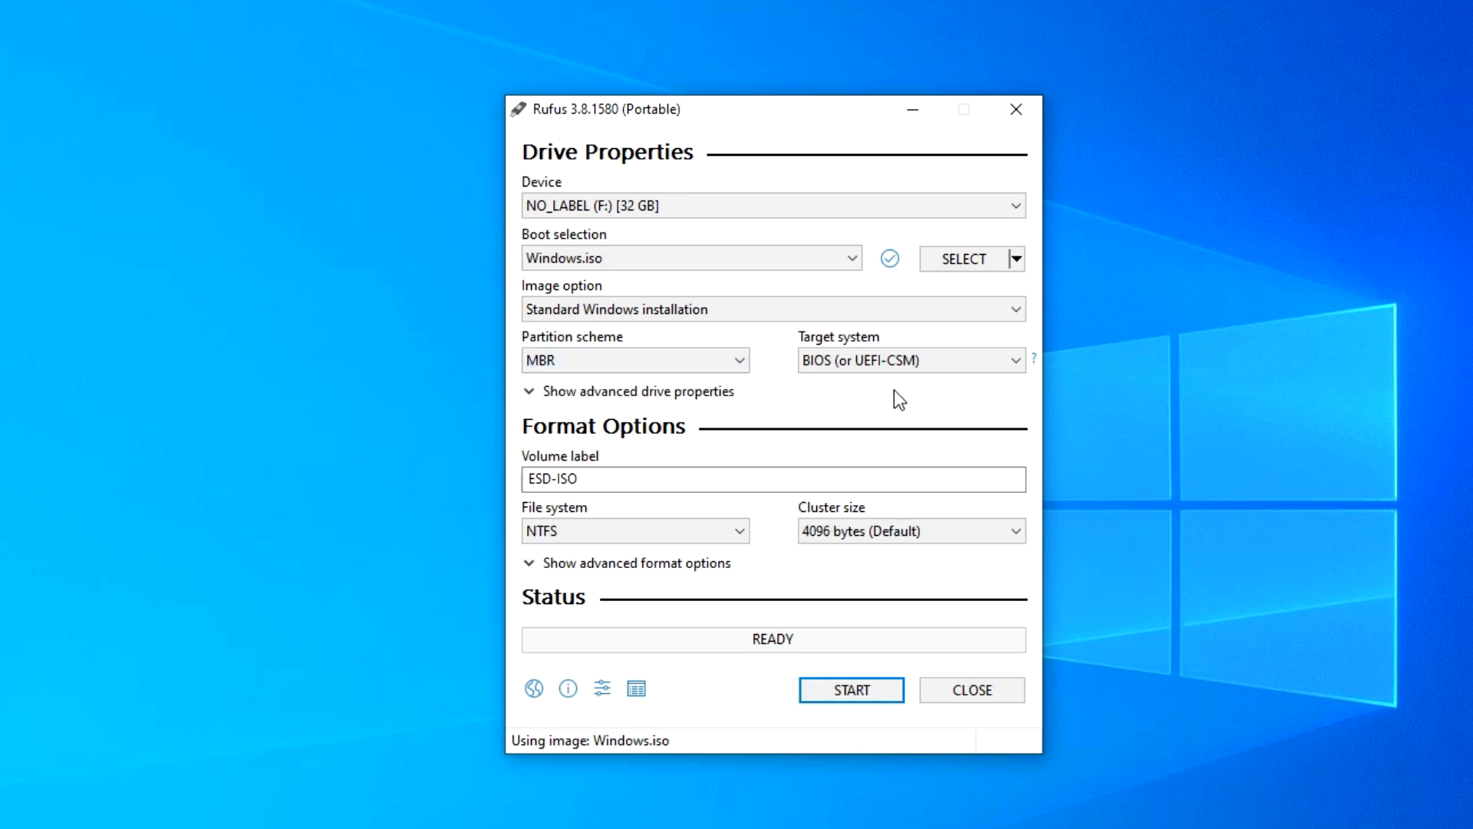
click(742, 365)
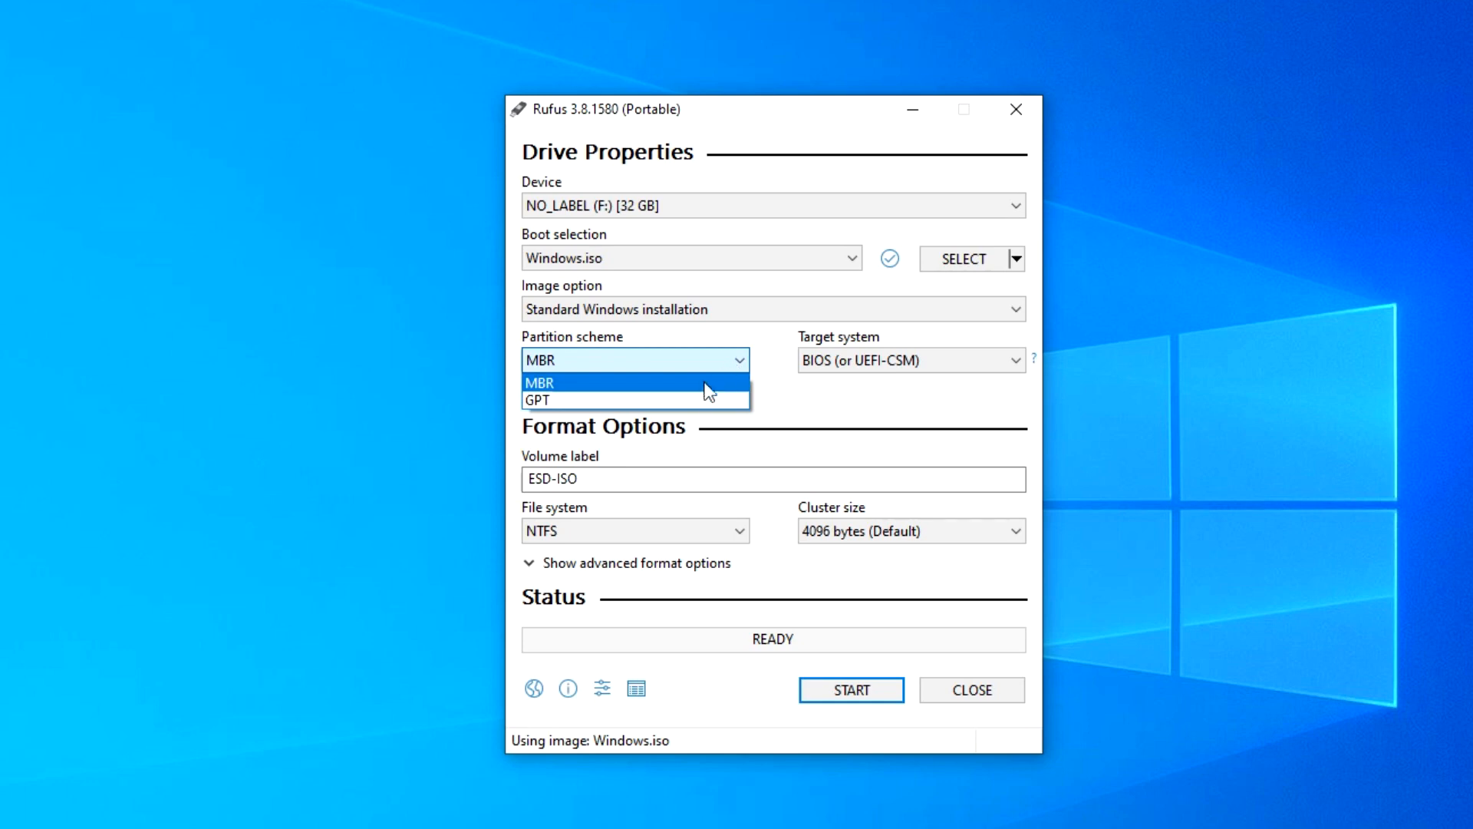
click(701, 398)
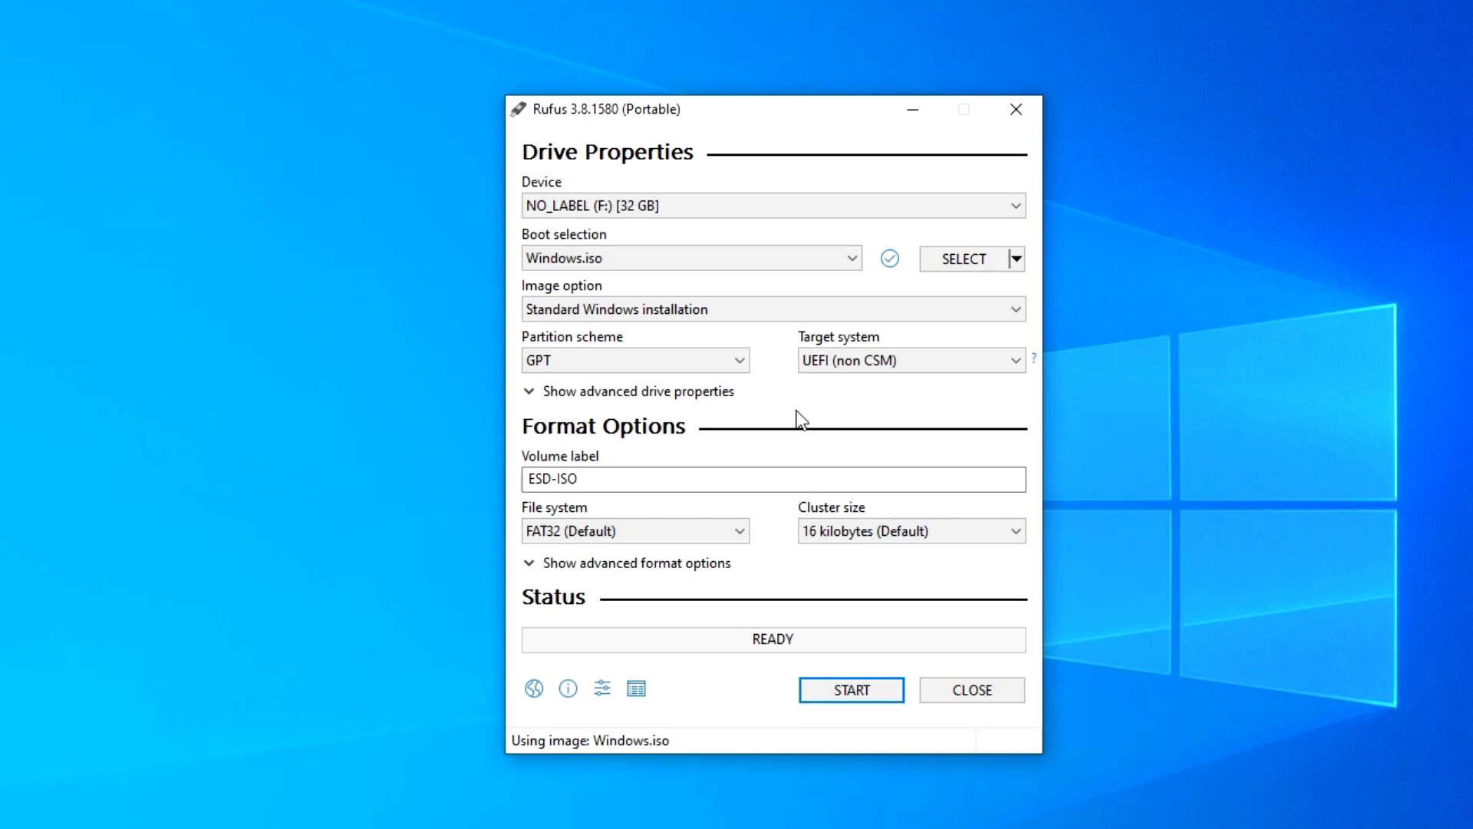
- Review the volume label and file system choices, keeping the label ESD-ISO and FAT32 (Default)
drag(595, 481, 523, 481)
click(623, 483)
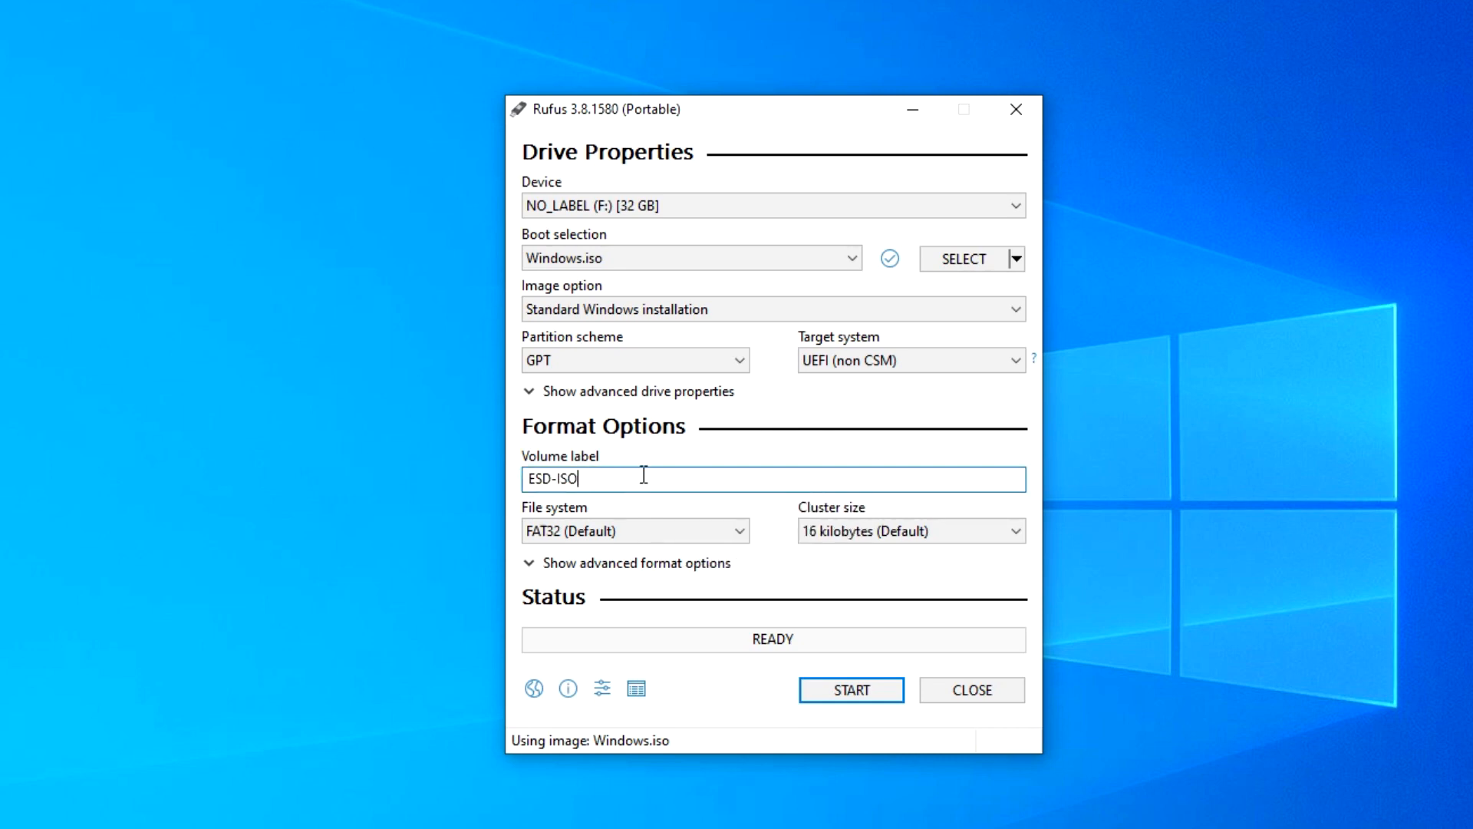
click(739, 532)
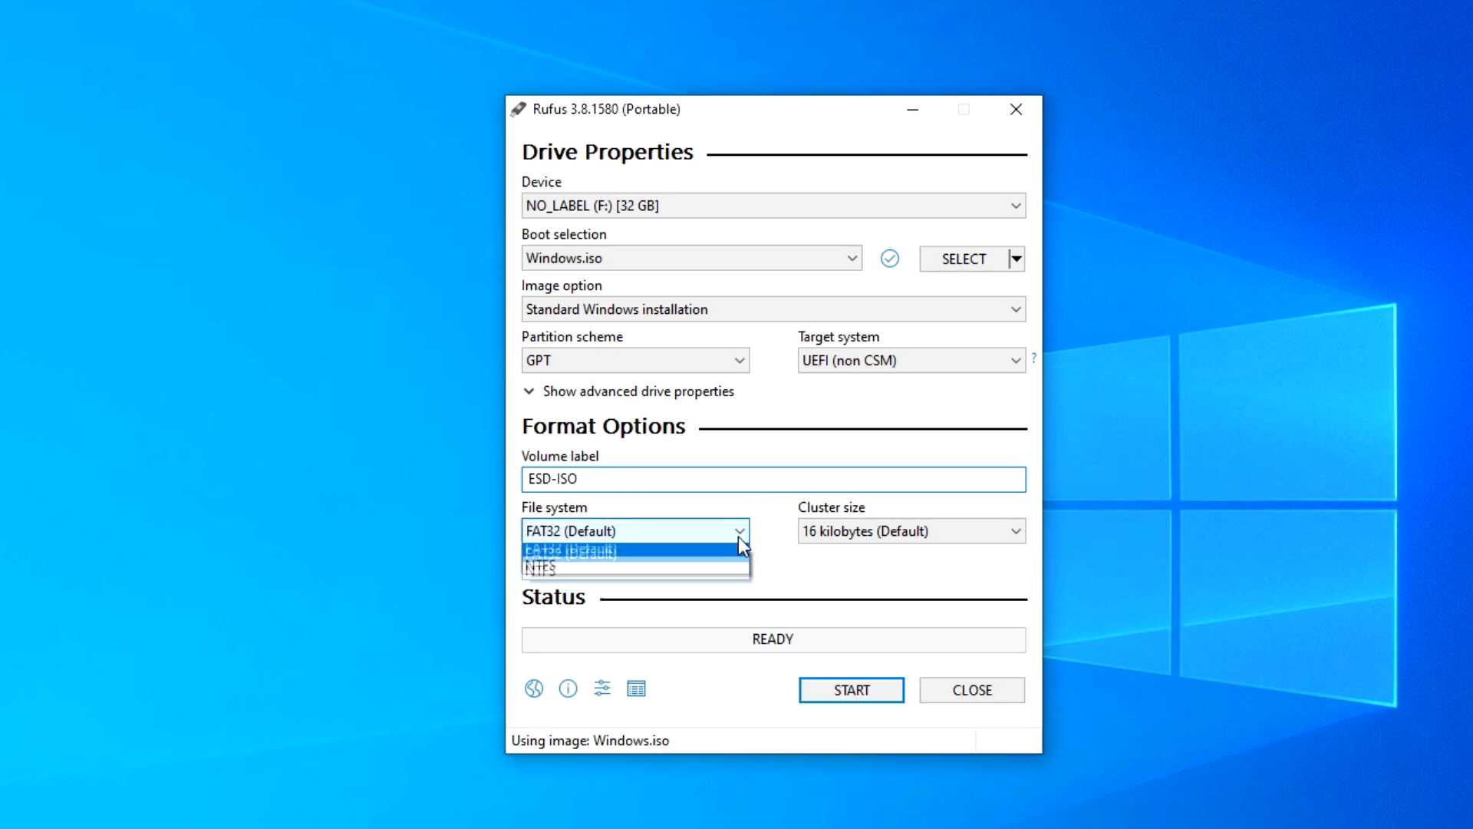
click(700, 525)
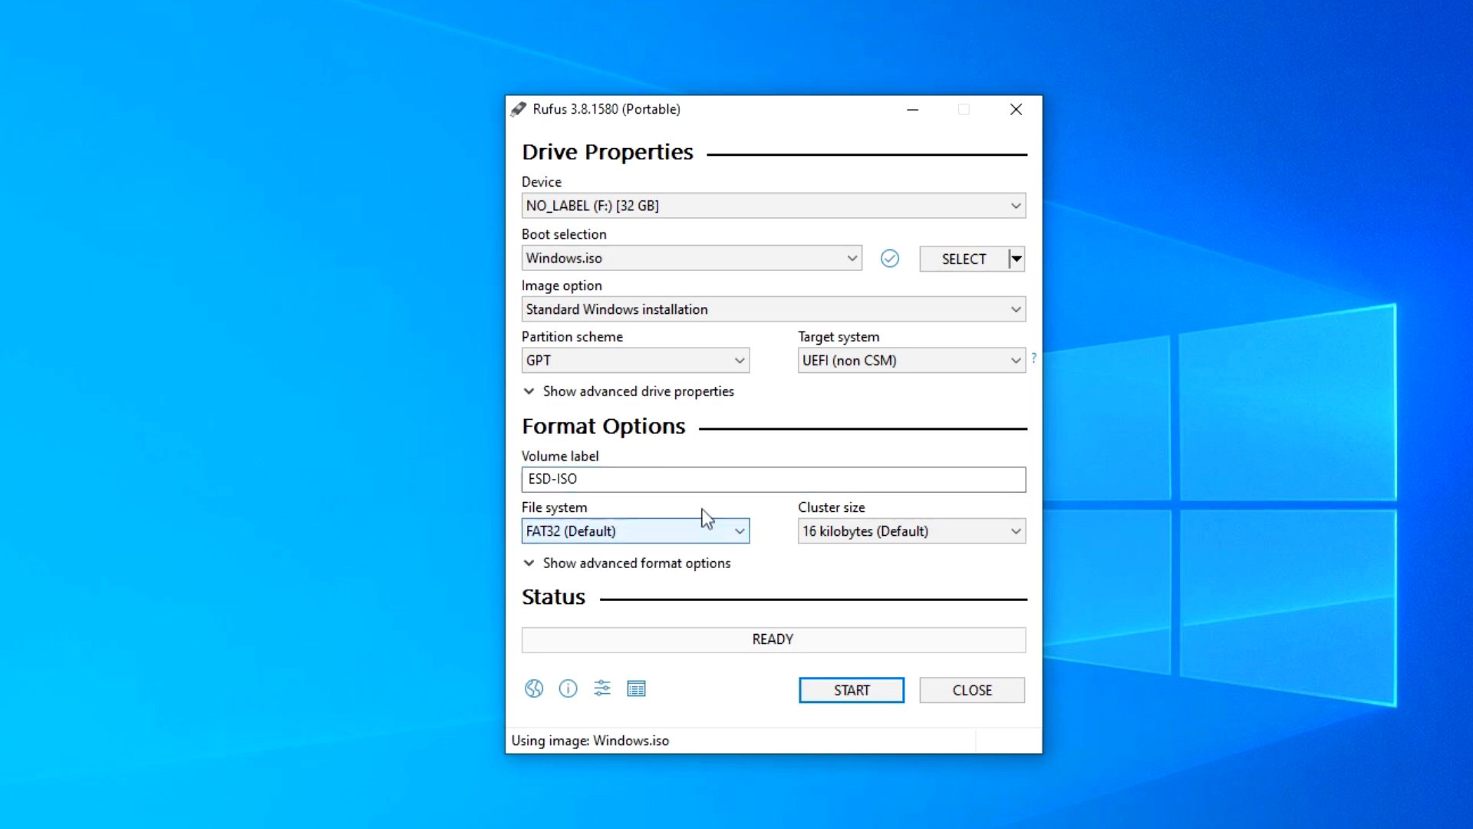
- Write the Windows image to the 32 GB USB drive, accepting the erasure of its data, and close Rufus when the process completes
click(876, 691)
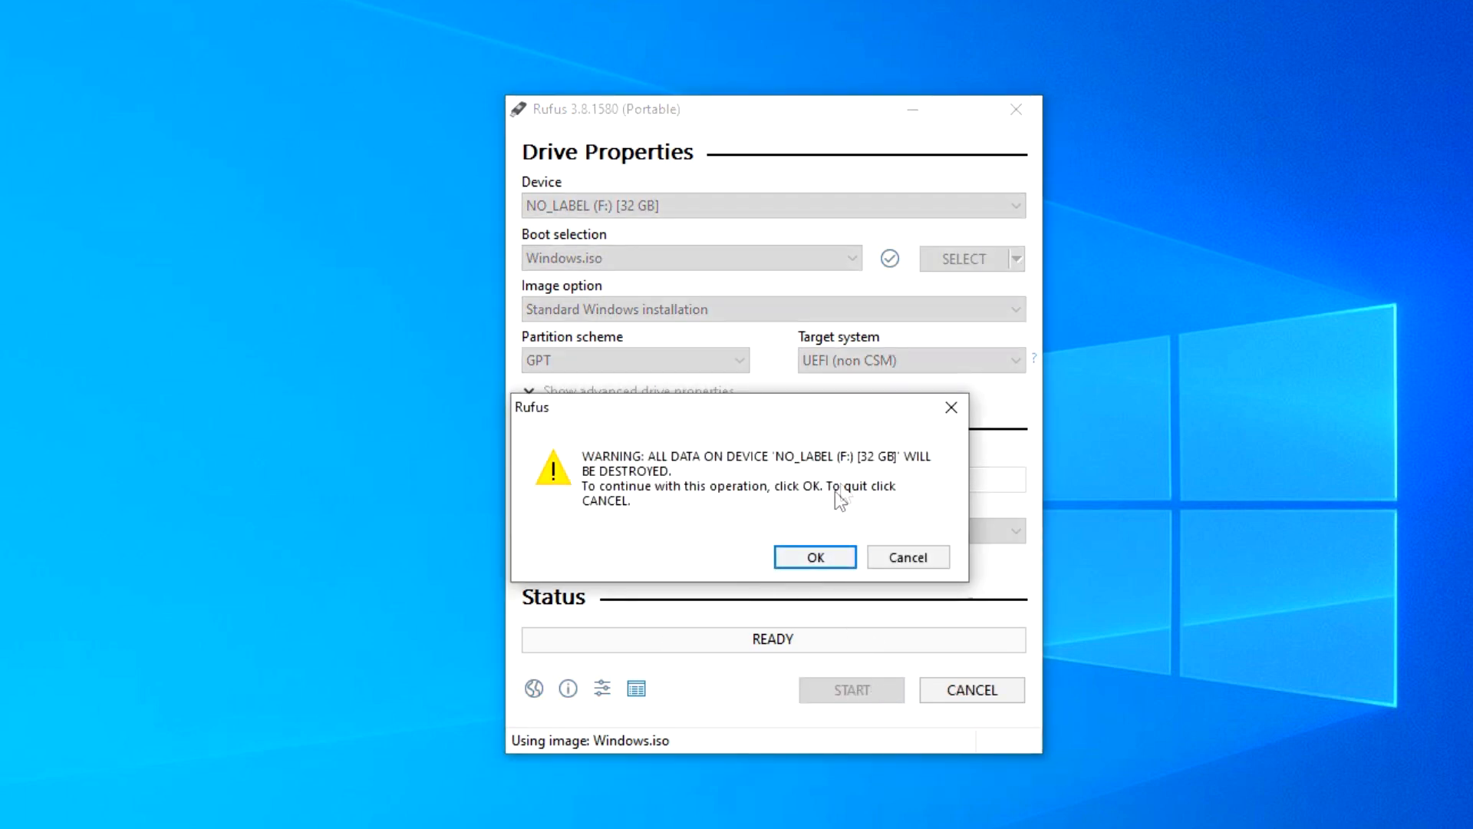
click(809, 562)
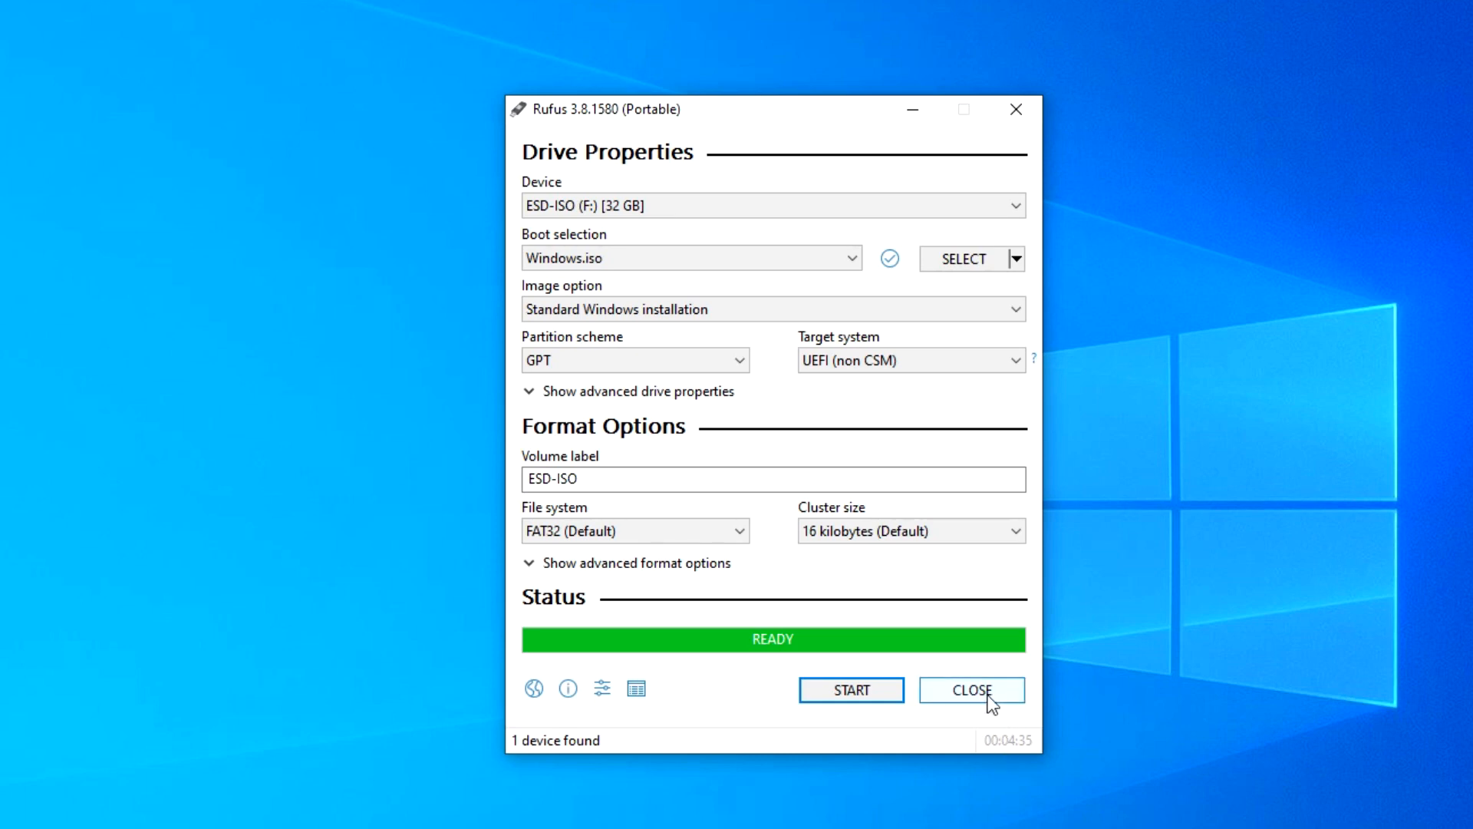
click(988, 695)
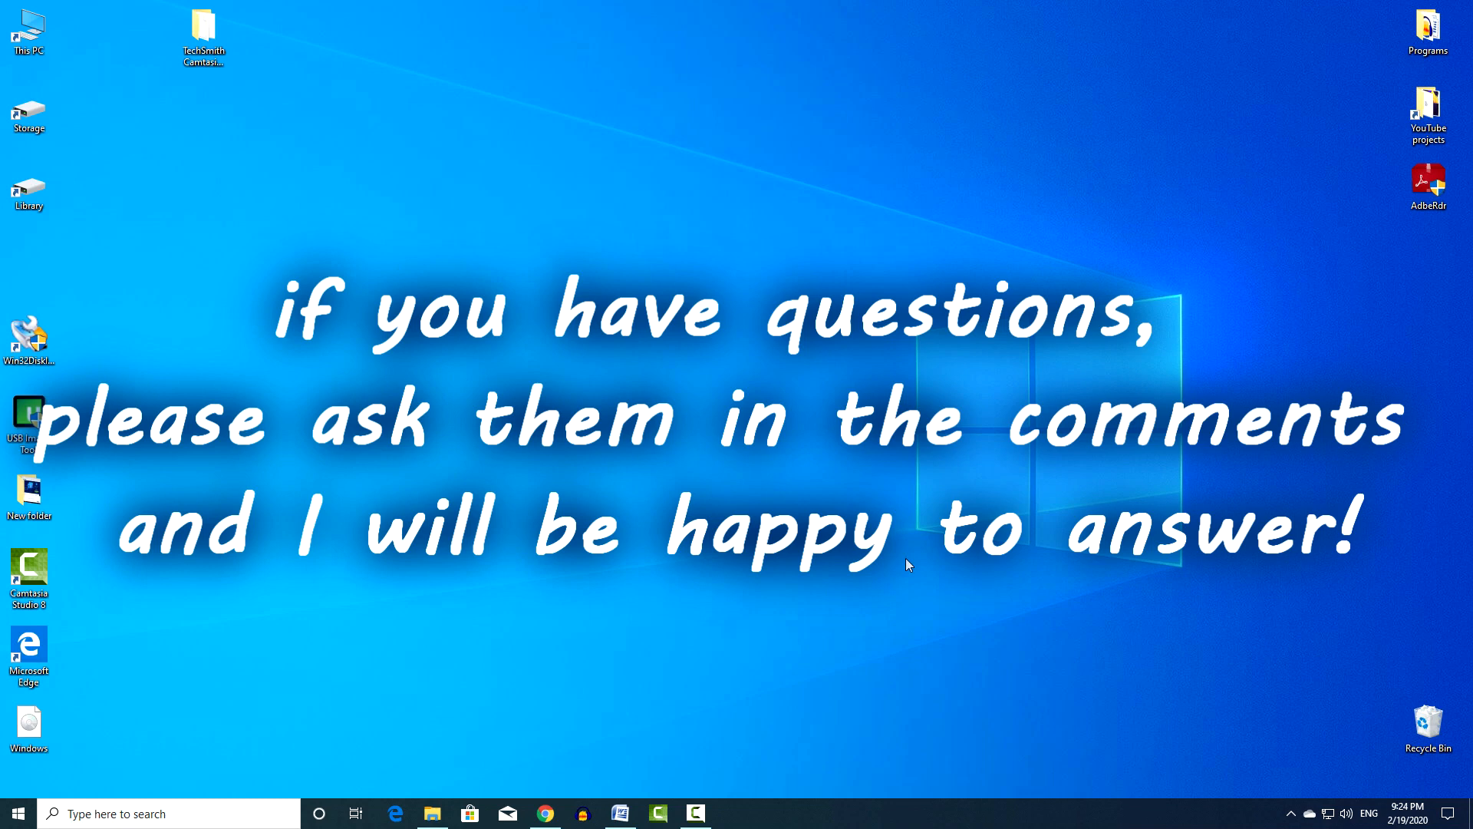